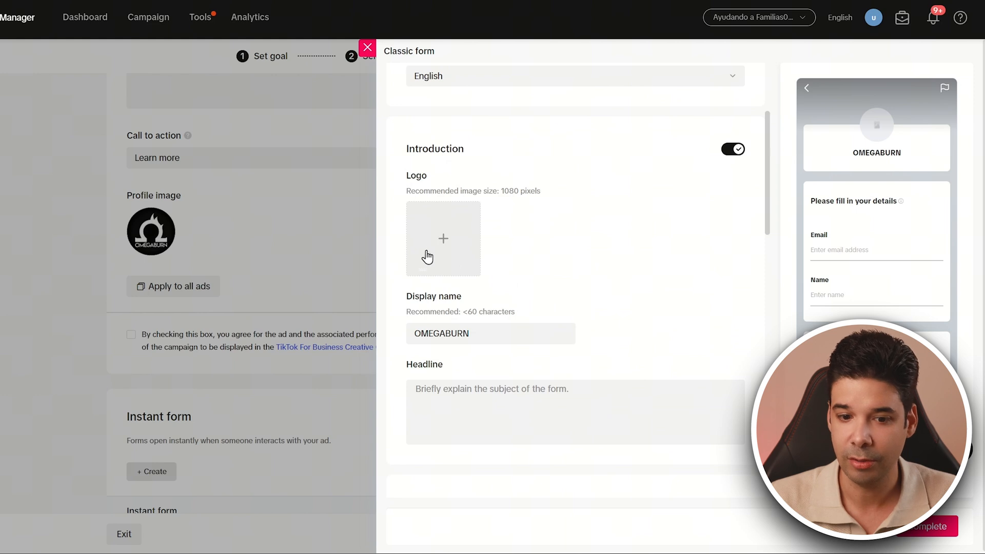
- Review the new instant form's introduction, question and privacy policy fields, including company name and privacy link
scroll(491, 220, "down", 3)
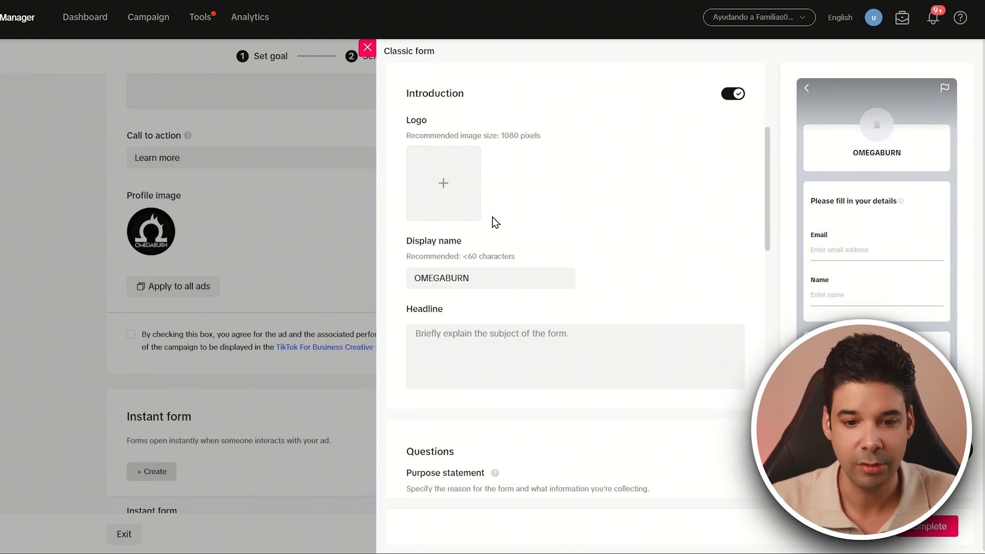
left_click(524, 224)
scroll(499, 304, "down", 1)
scroll(499, 304, "down", 6)
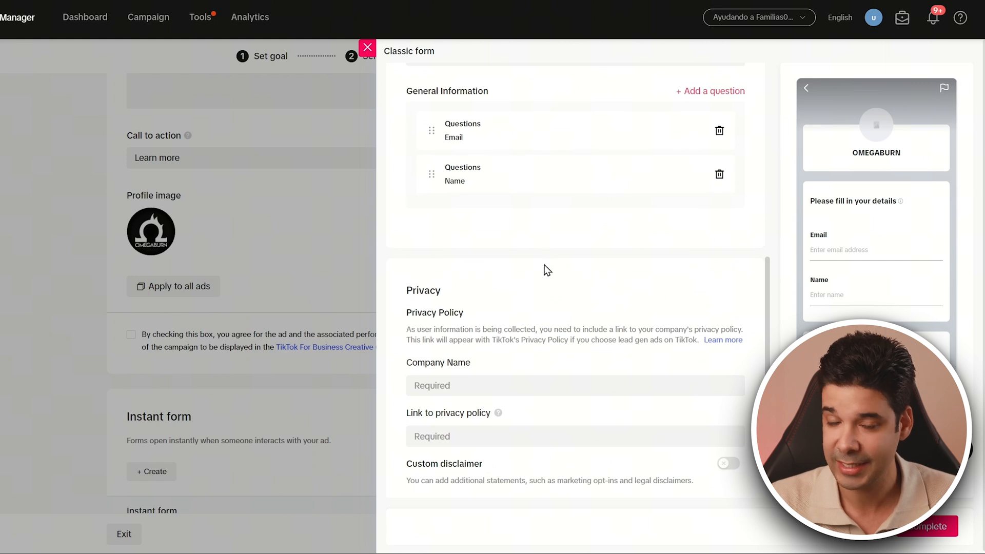
scroll(565, 234, "down", 1)
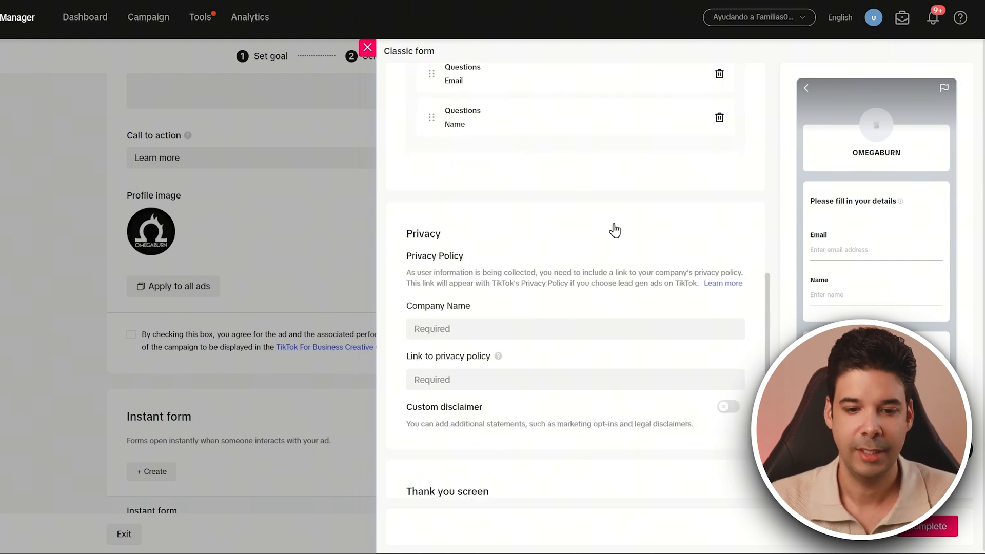
scroll(508, 236, "down", 1)
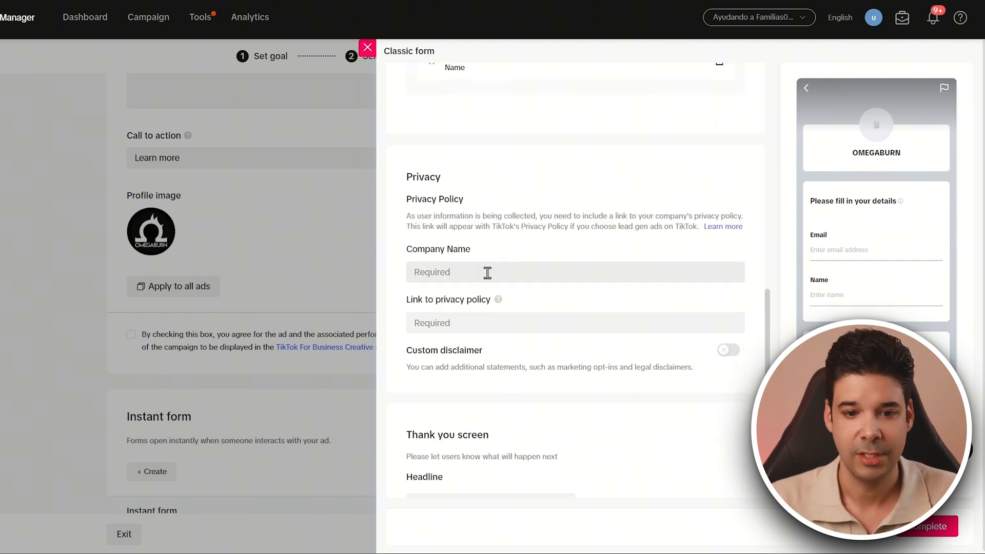
left_click(417, 272)
left_click(451, 322)
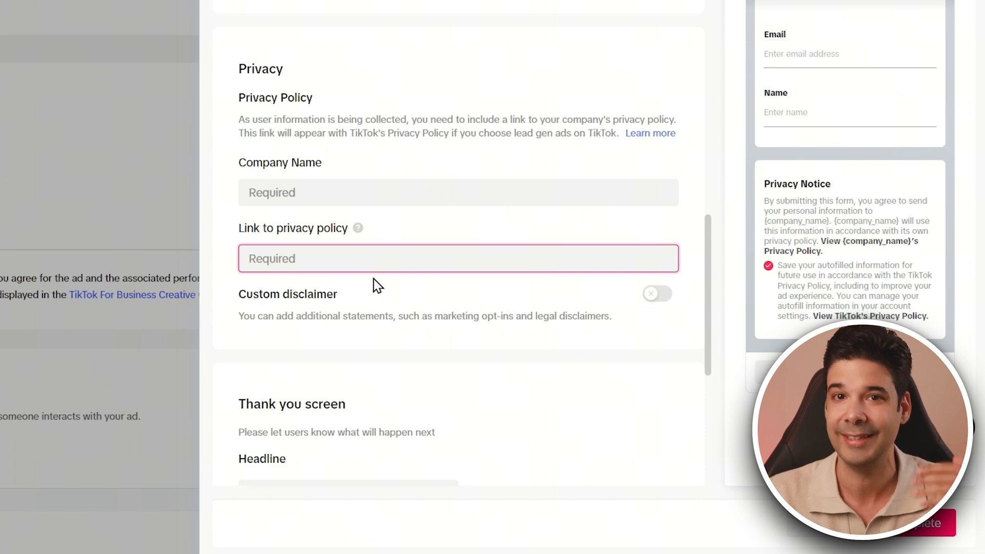
- Review the thank-you screen's headline, description, button text and website URL fields, and close the form editor without completing it
scroll(400, 233, "down", 4)
scroll(400, 233, "down", 1)
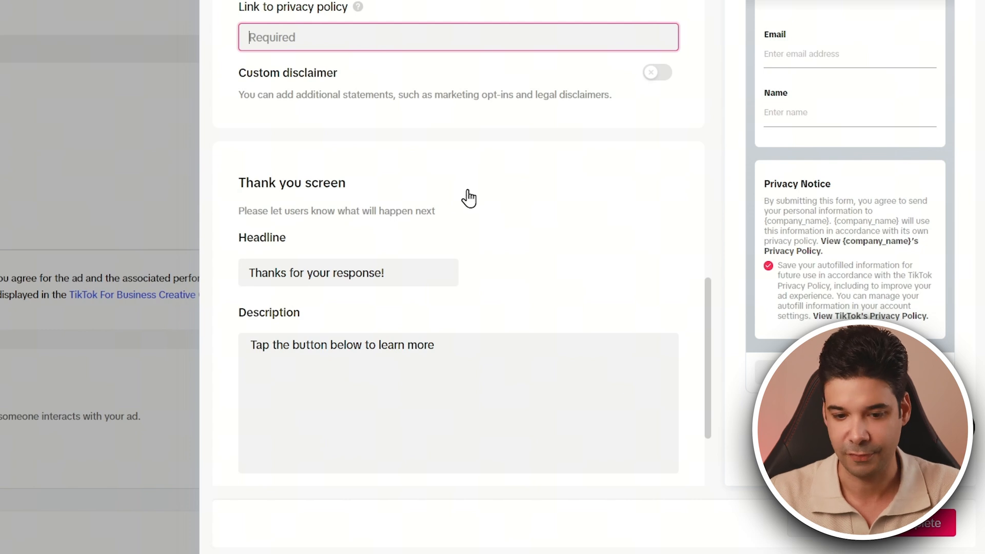
scroll(467, 200, "down", 3)
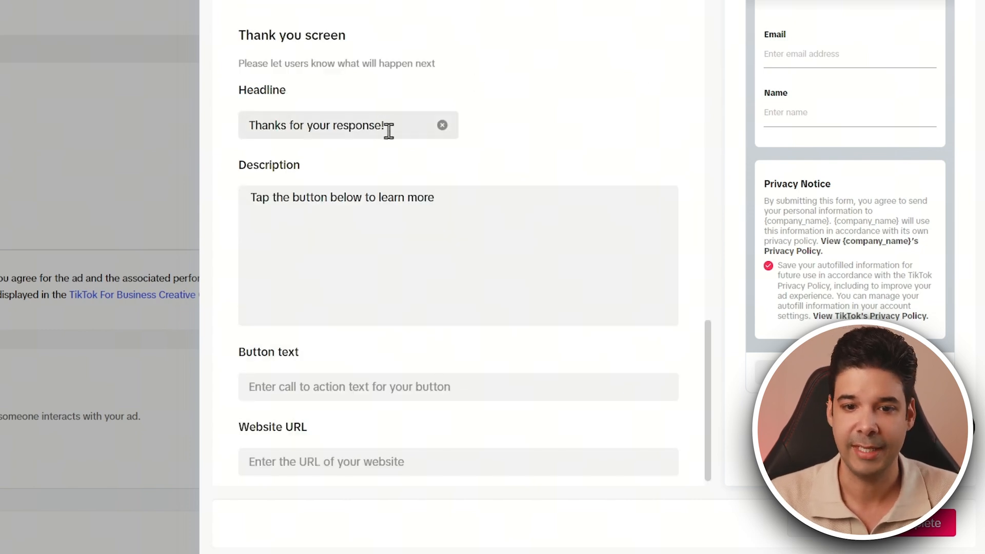
scroll(848, 231, "down", 1)
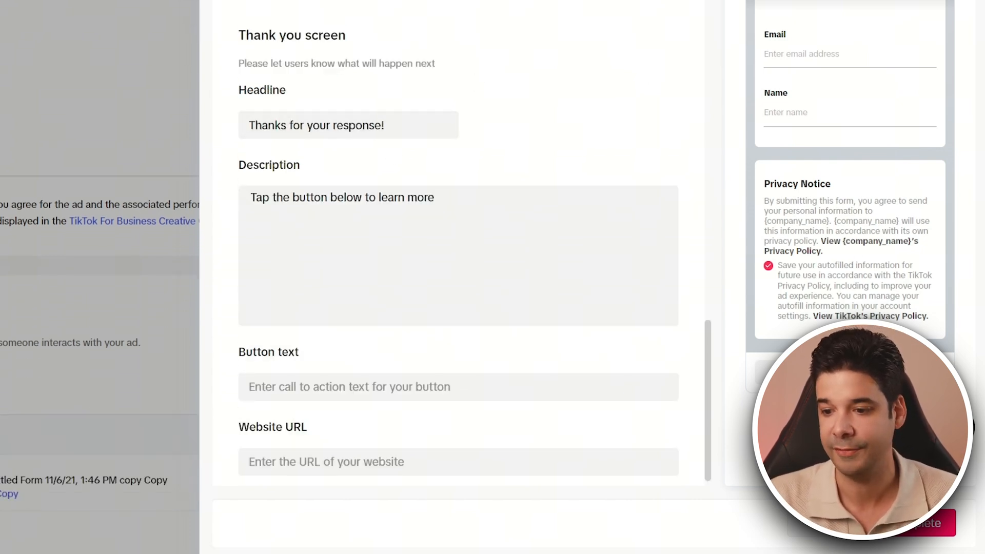
scroll(437, 233, "down", 1)
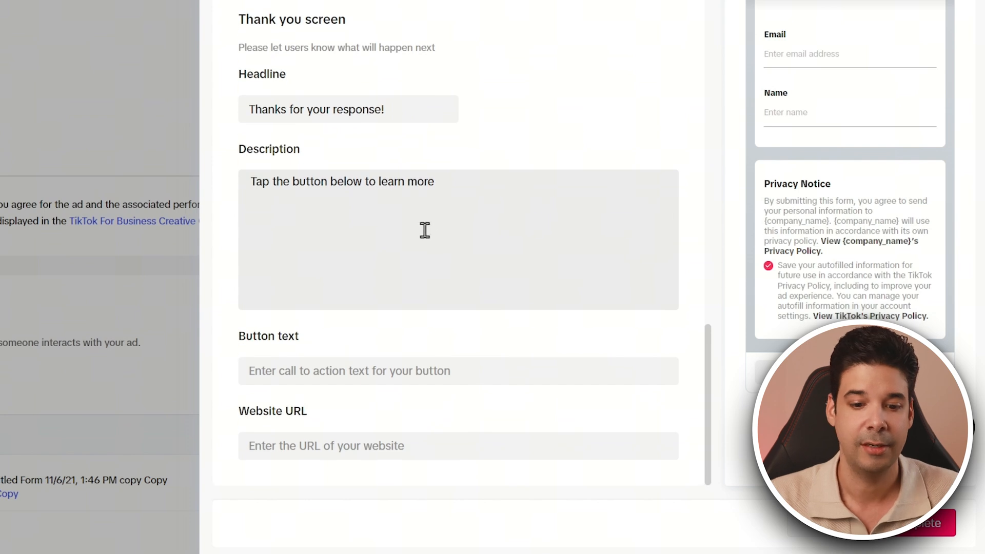
left_click(406, 363)
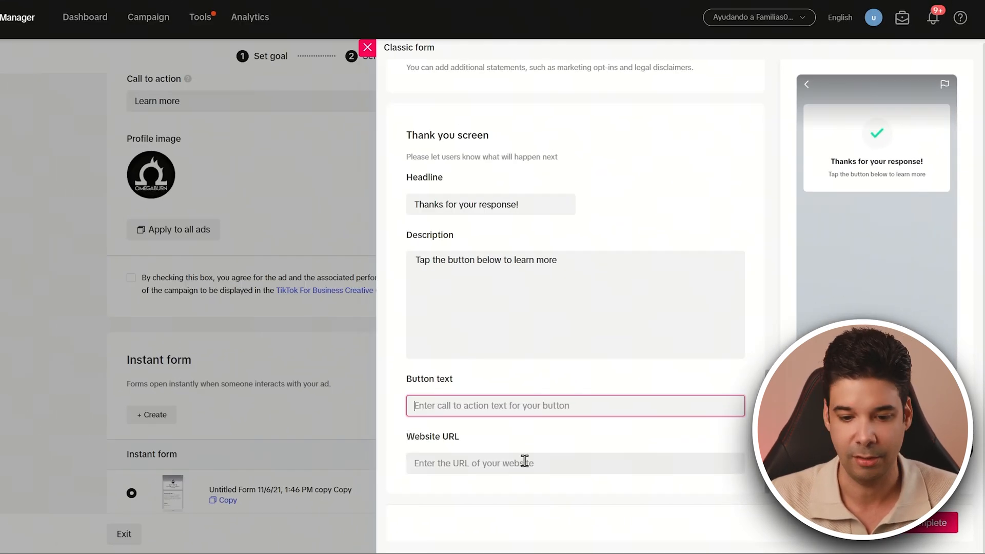
left_click(525, 461)
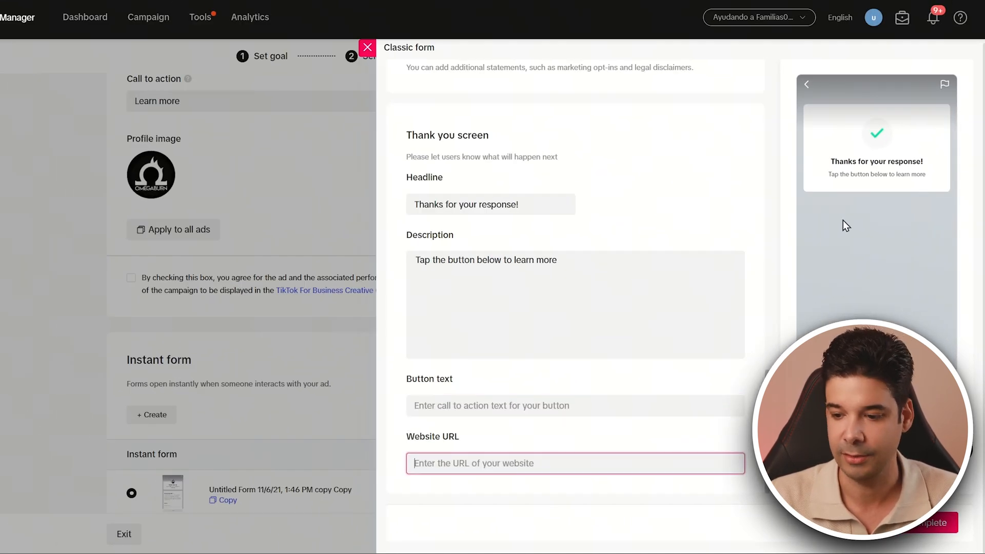
left_click(368, 49)
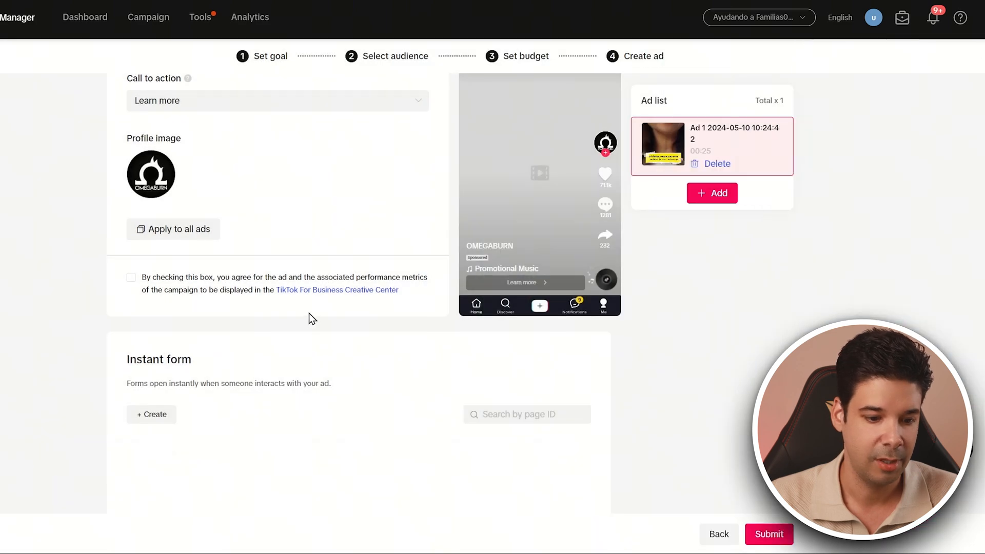
- Copy the instant form "Untitled Form 11/6/21, 1:46 PM copy Copy" and review the copy's settings, form type options and preview
scroll(308, 318, "down", 2)
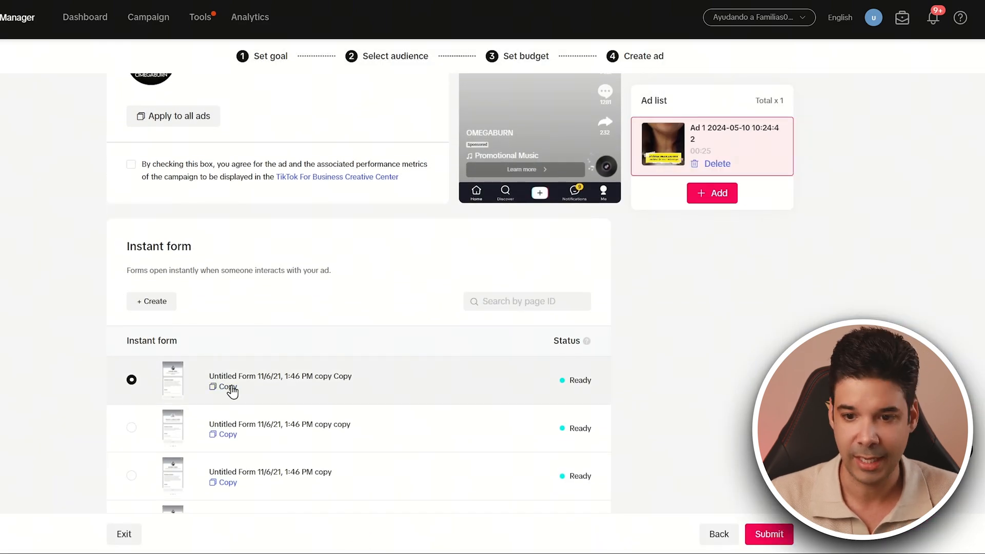
left_click(228, 389)
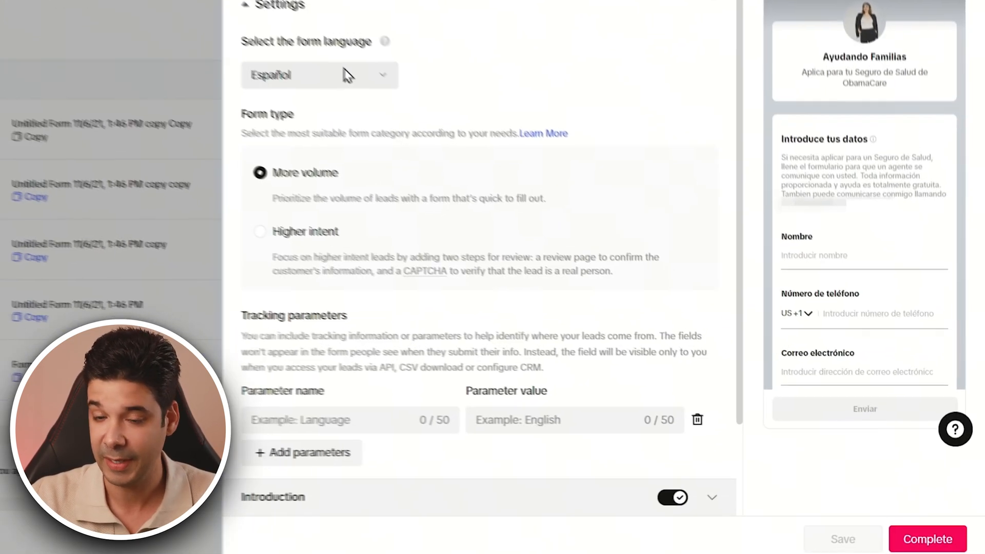
scroll(402, 152, "down", 3)
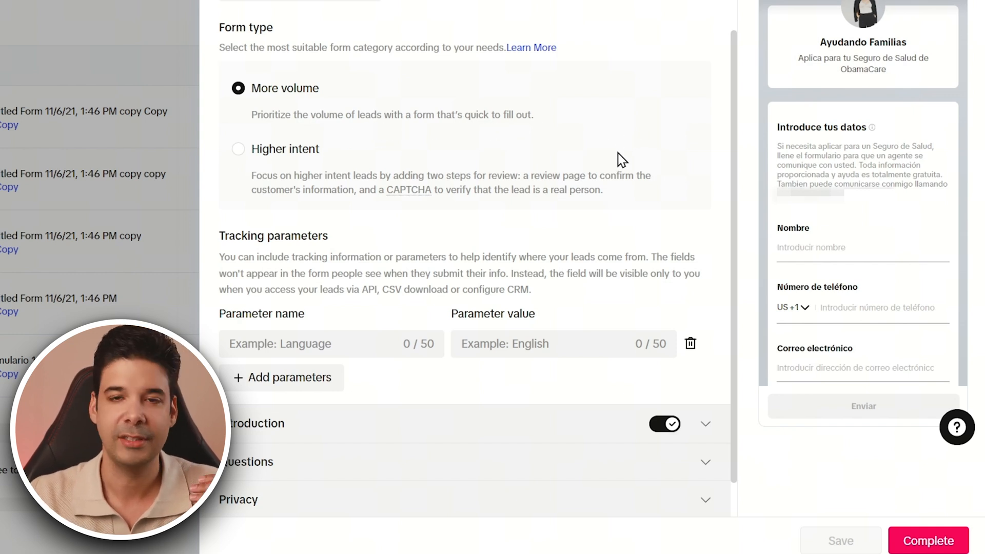
scroll(845, 251, "down", 3)
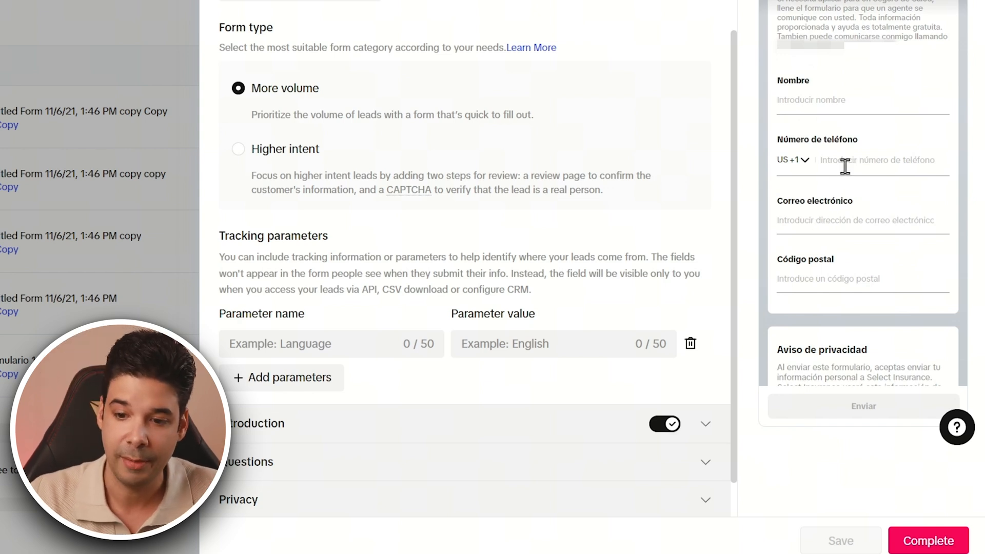
scroll(591, 197, "up", 2)
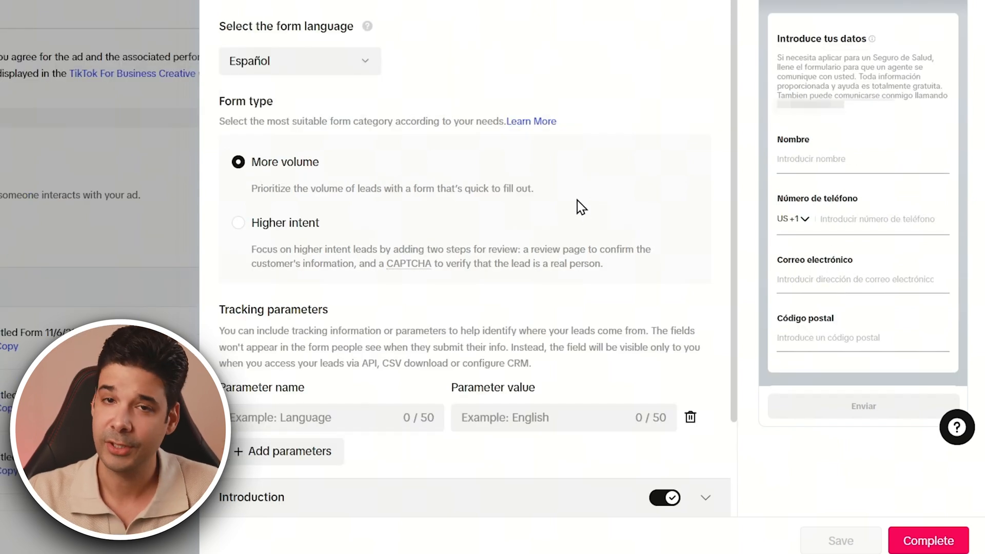
scroll(860, 185, "down", 4)
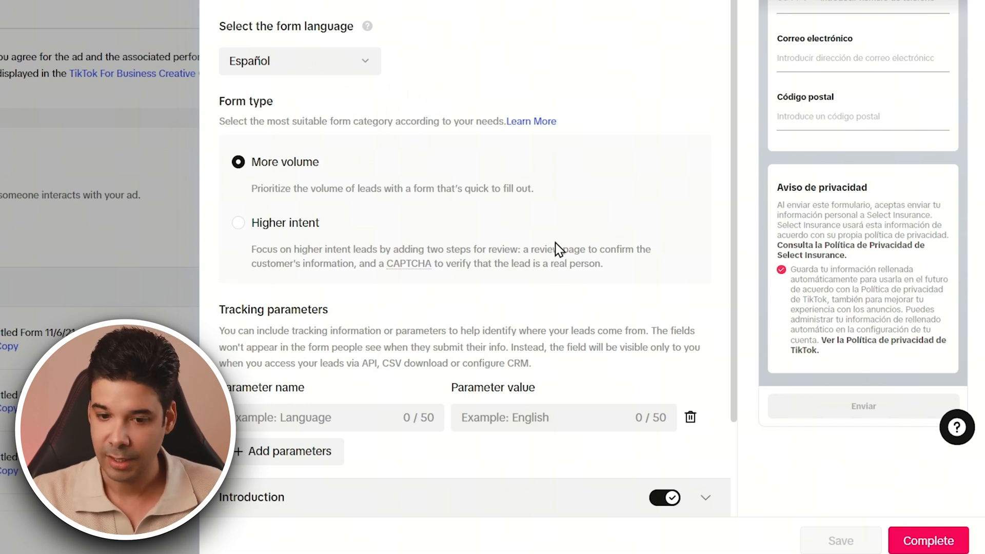
mouse_move(419, 268)
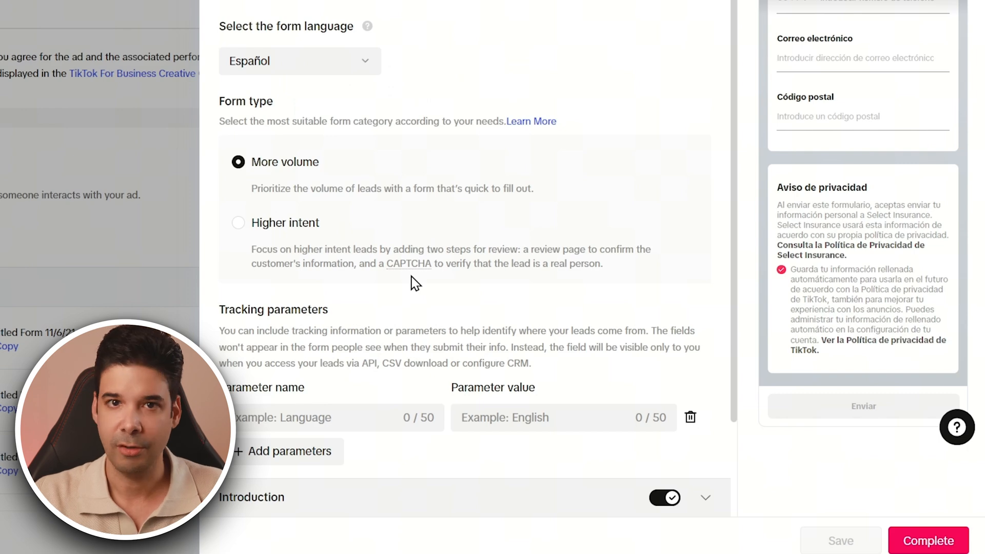
scroll(440, 289, "down", 2)
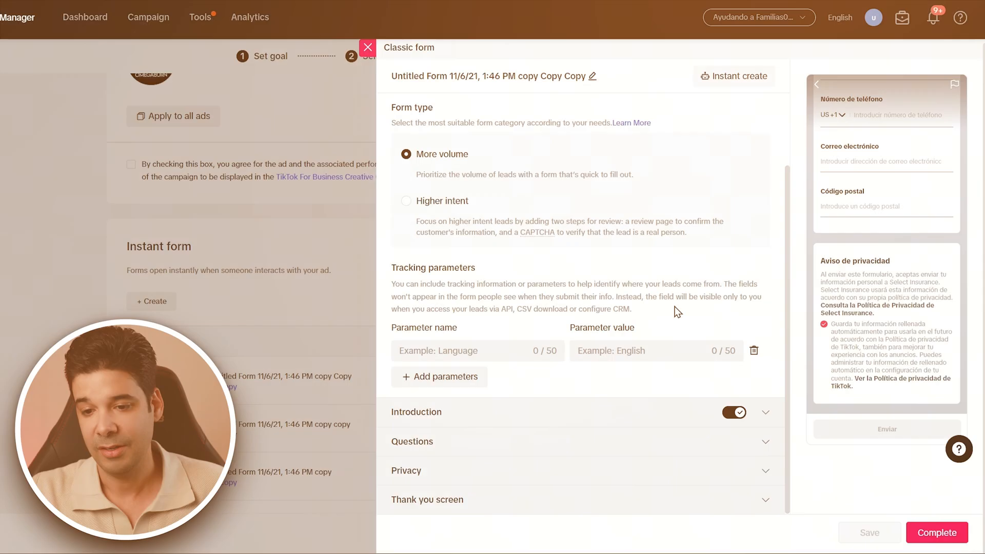
mouse_move(548, 236)
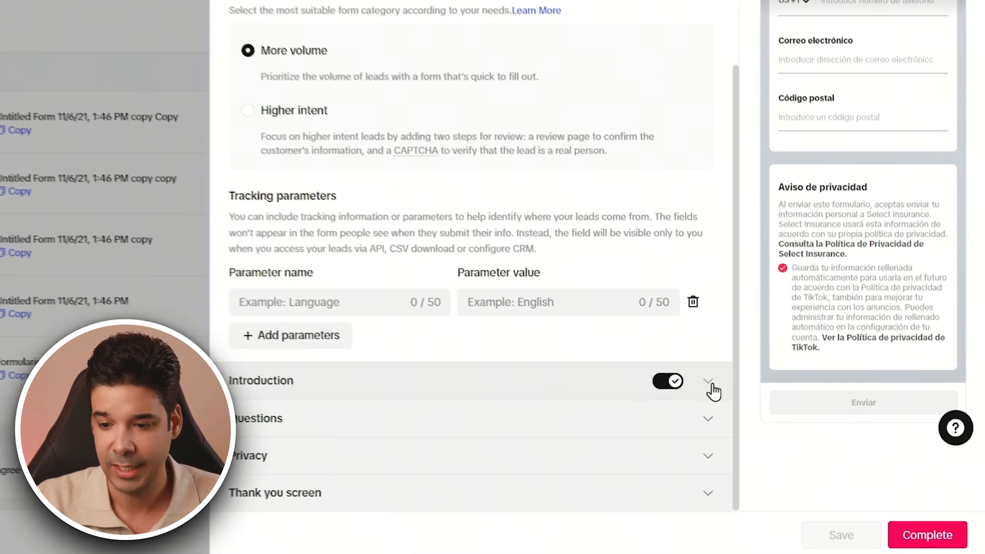
- Examine the copied form's introduction content and its thank-you screen headline, description, button text and link
left_click(765, 413)
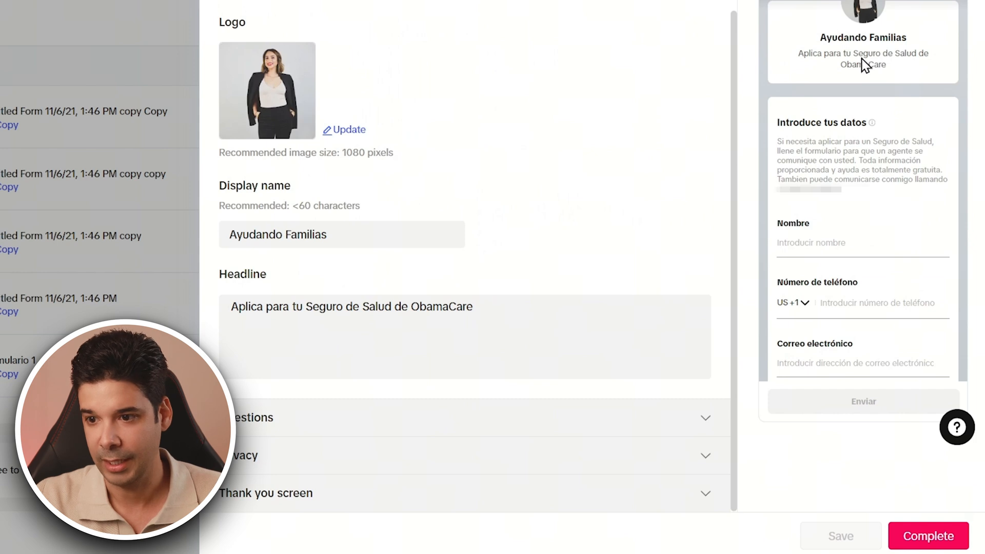
left_click(707, 419)
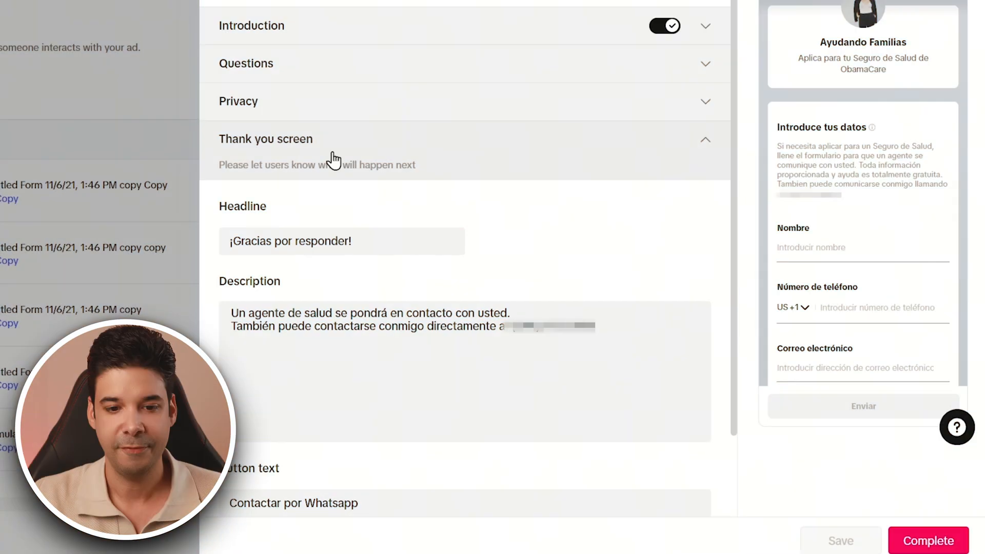
scroll(390, 233, "down", 1)
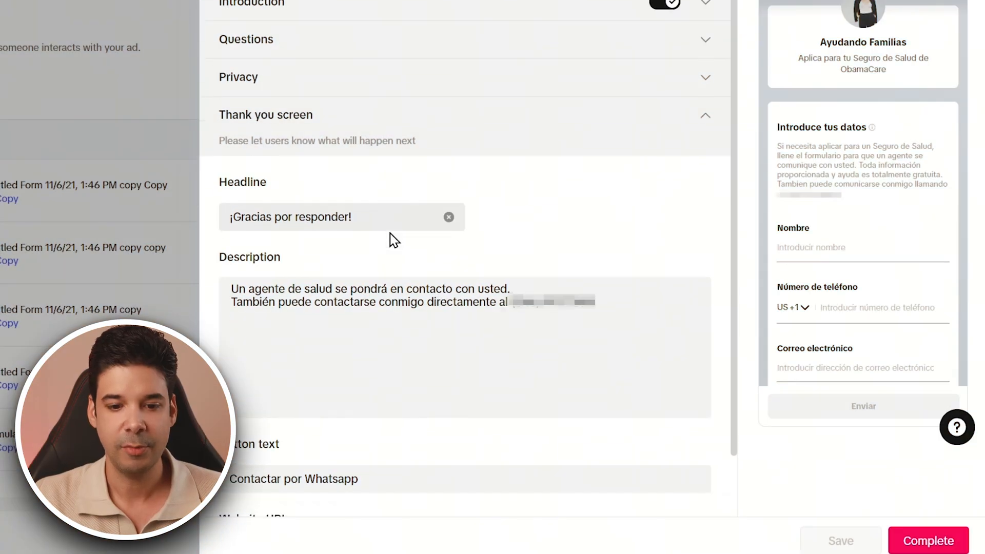
scroll(390, 234, "down", 1)
left_click_drag(364, 173, 232, 169)
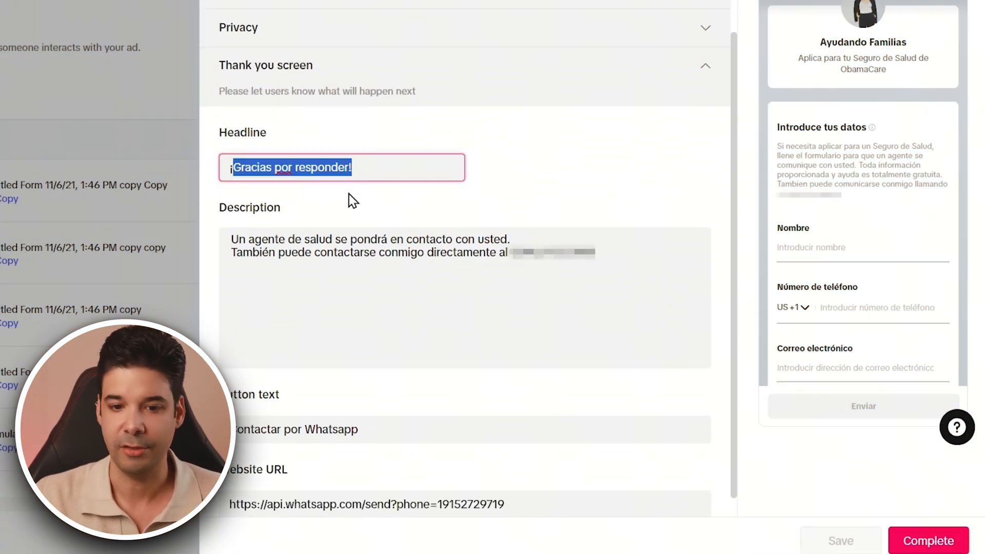
left_click(328, 237)
left_click_drag(245, 240, 510, 239)
left_click(323, 255)
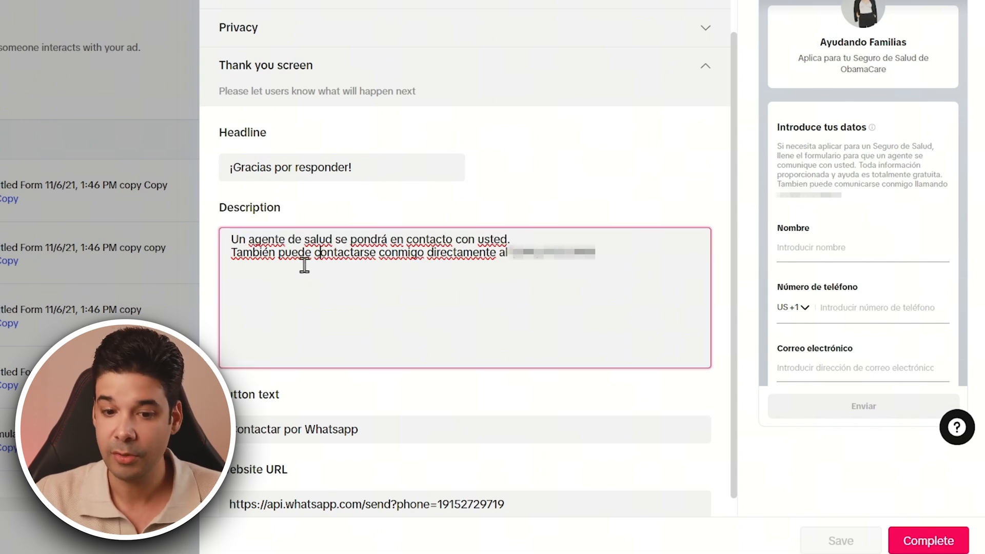
left_click_drag(235, 253, 327, 252)
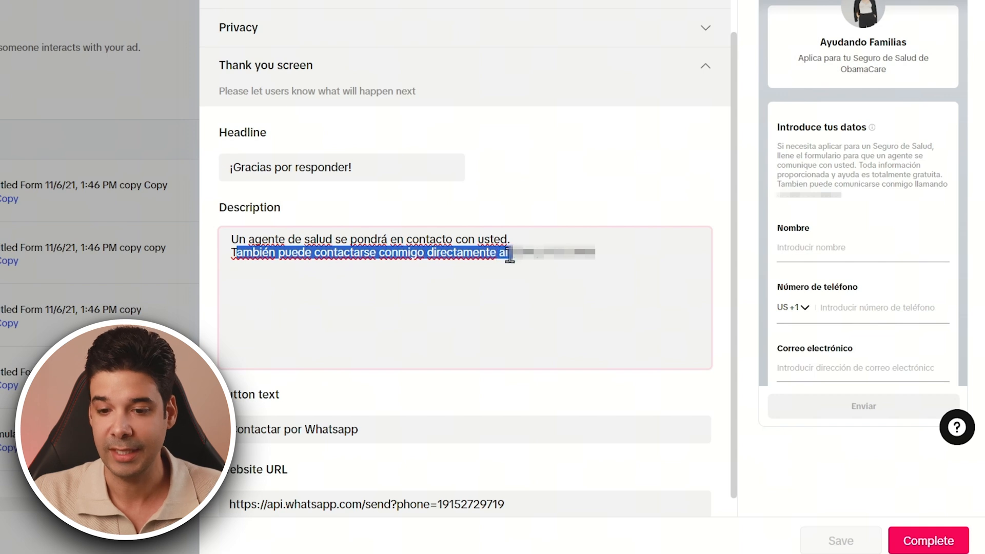
left_click(418, 231)
scroll(420, 301, "down", 1)
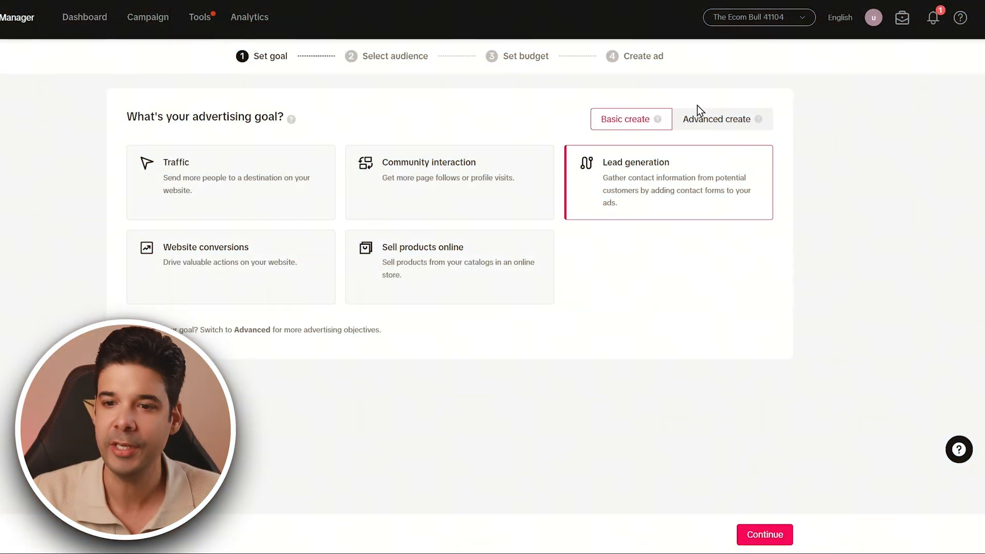
- Switch the new campaign to advanced creation and select Lead generation as the advertising objective
left_click(715, 121)
left_click(545, 328)
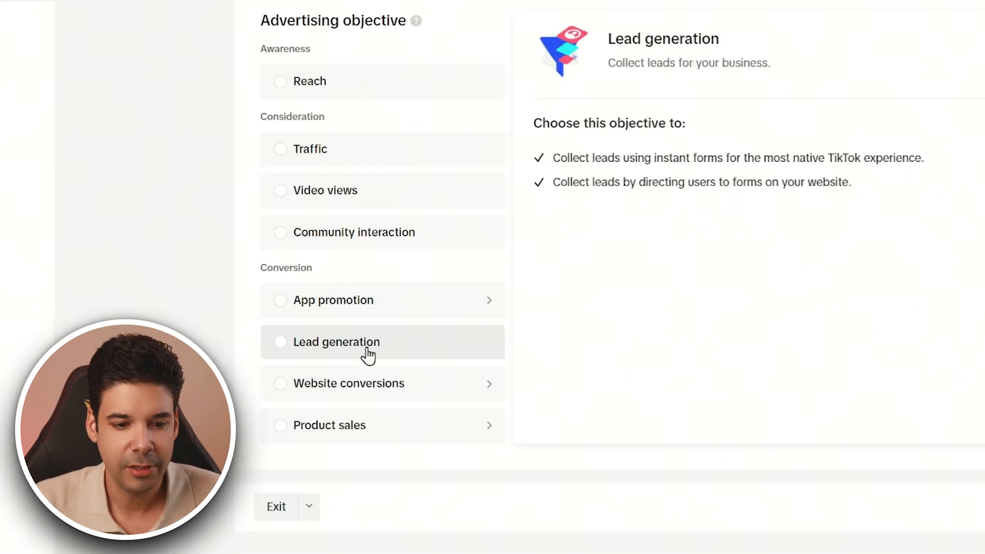
left_click(395, 356)
- Review the campaign's name, special ad category, split test and budget settings
scroll(370, 354, "down", 2)
scroll(608, 262, "down", 5)
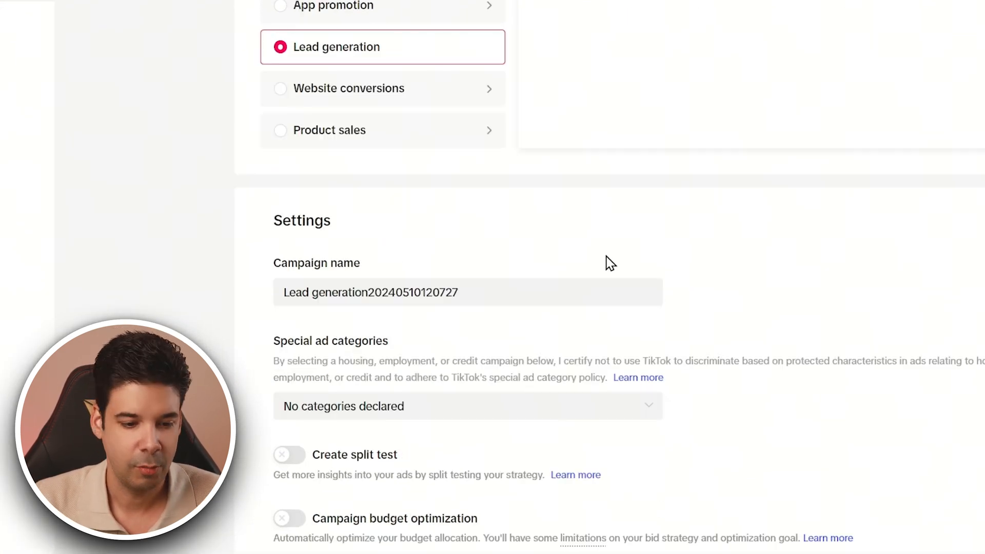
left_click_drag(284, 213, 367, 326)
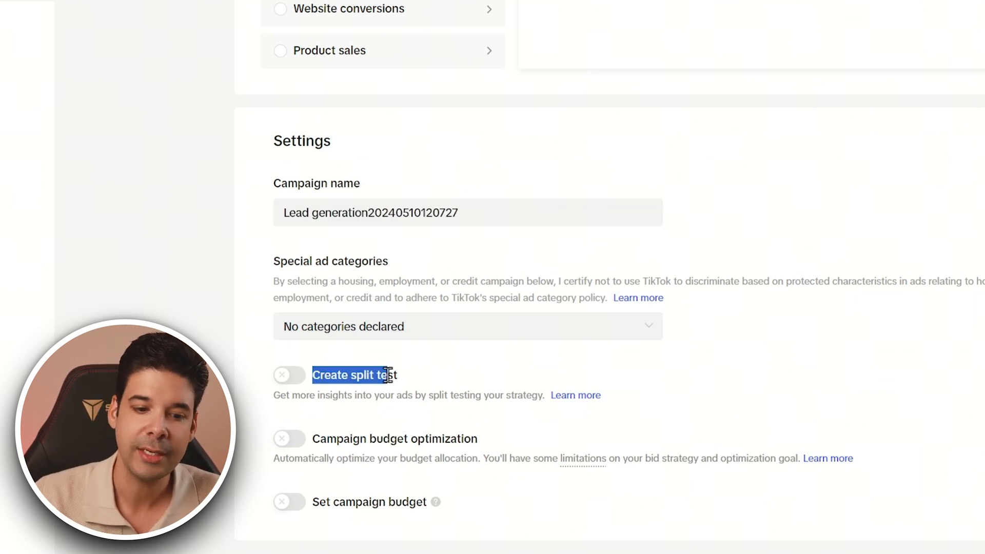
left_click_drag(388, 375, 404, 374)
left_click(451, 385)
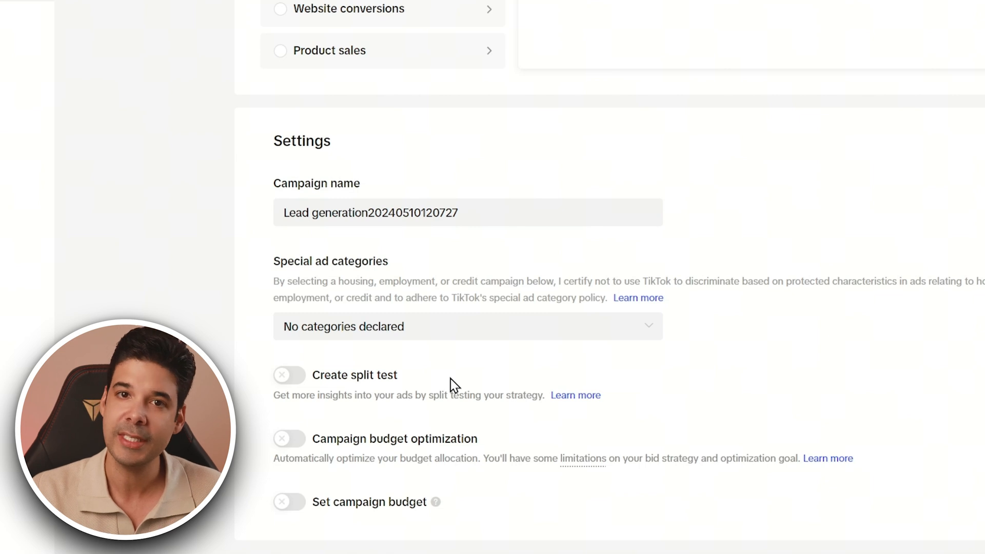
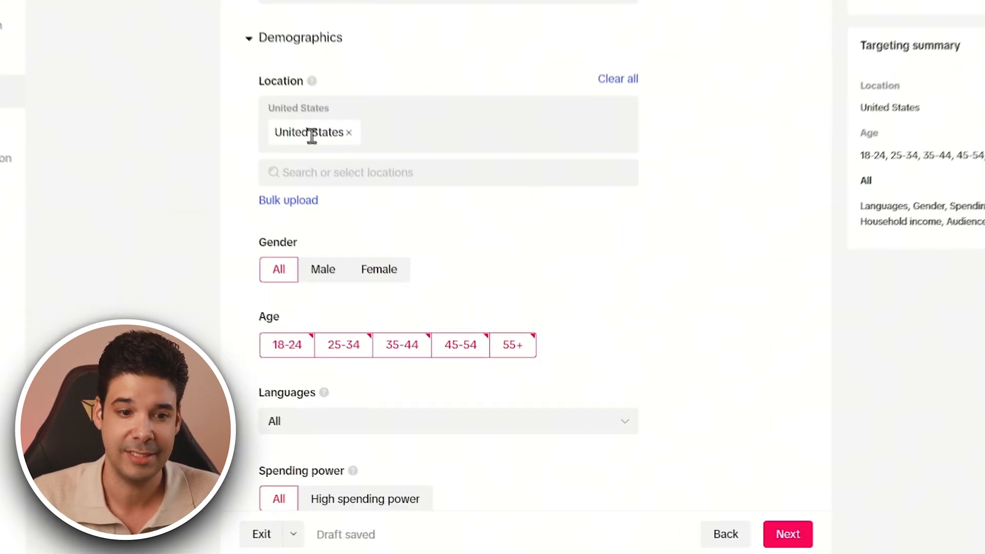
- Review the ad group's location, gender, age, language and spending power targeting, and examine the household income options
scroll(295, 170, "down", 1)
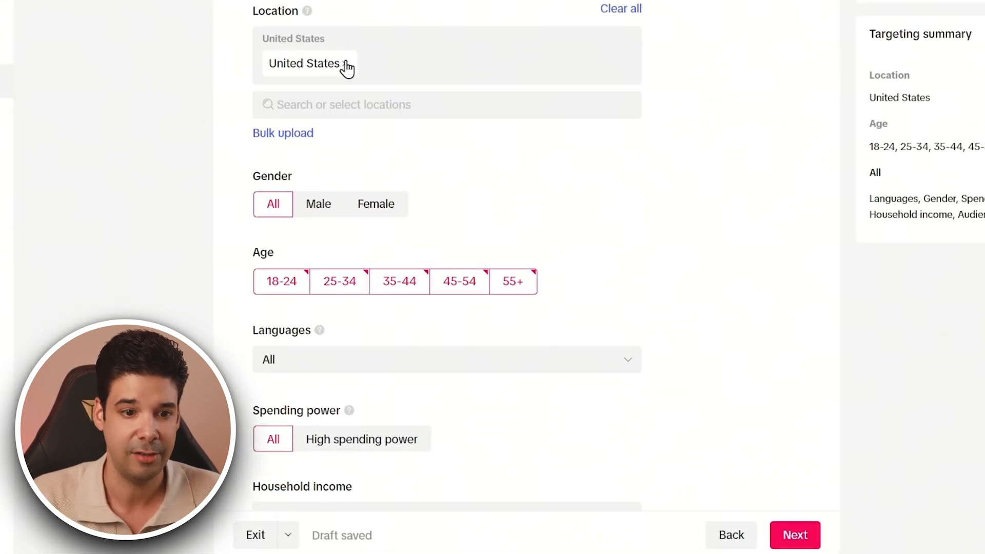
scroll(303, 212, "down", 3)
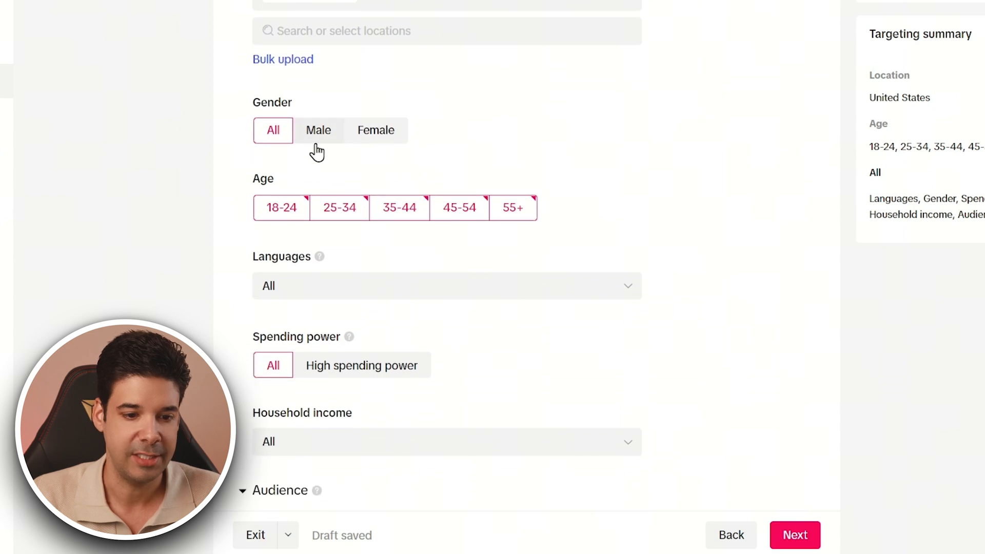
scroll(400, 208, "down", 1)
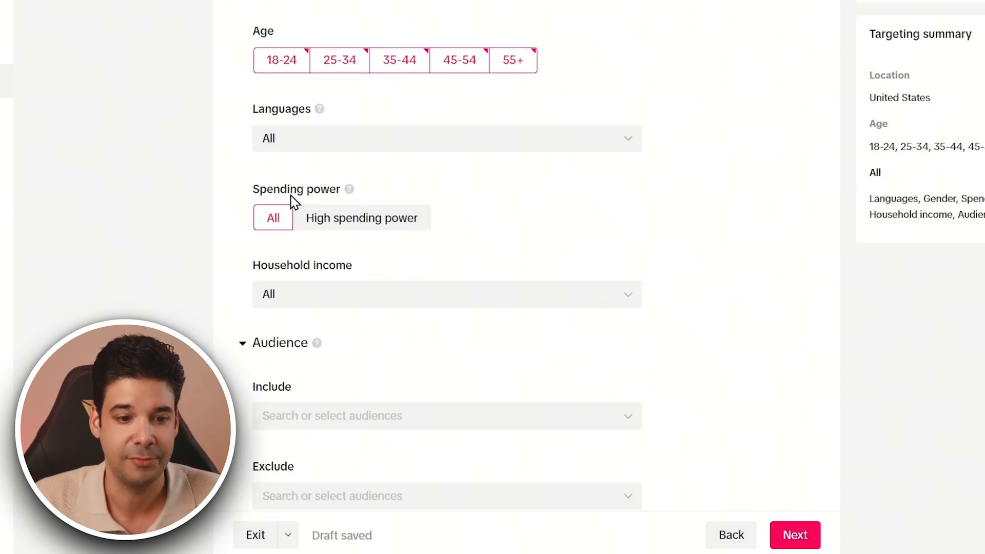
mouse_move(351, 191)
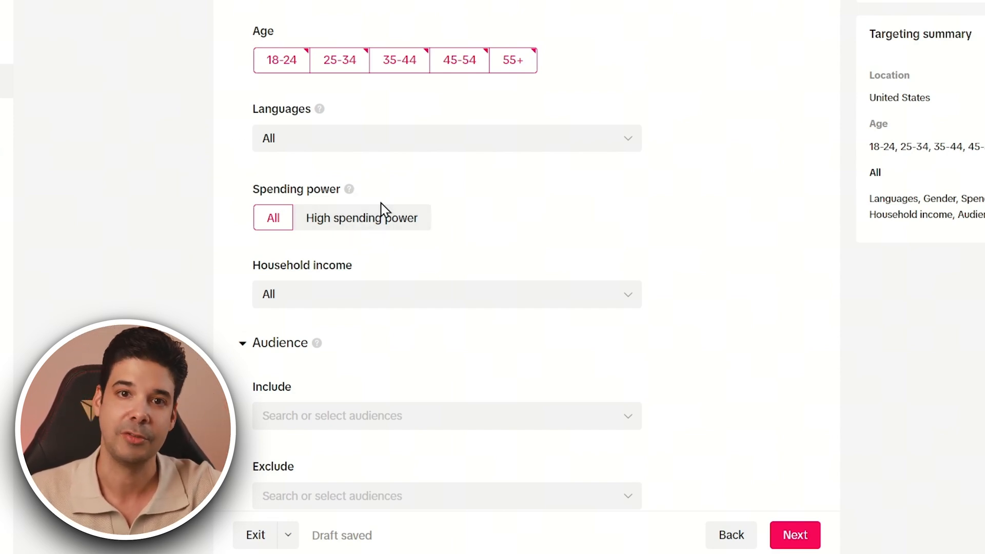
scroll(391, 191, "down", 3)
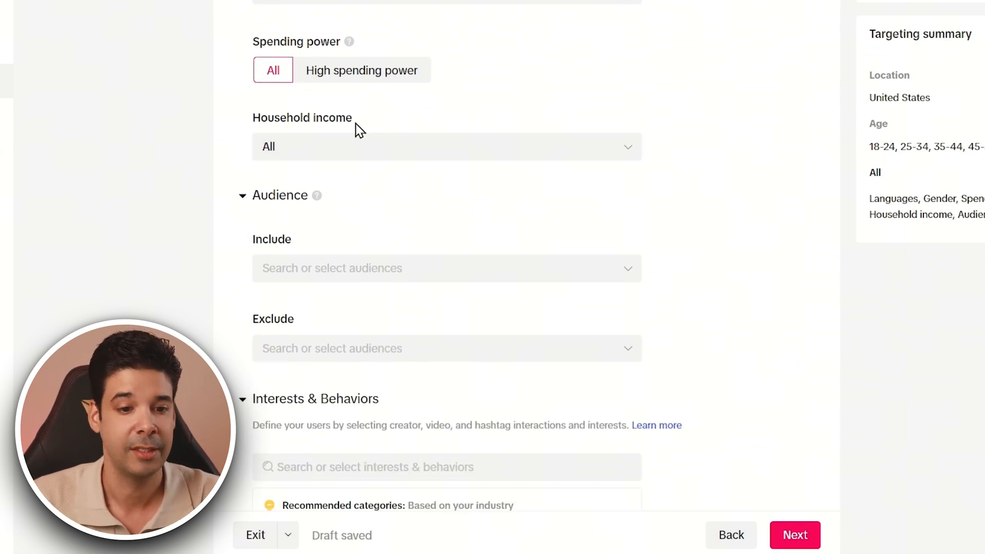
left_click(365, 151)
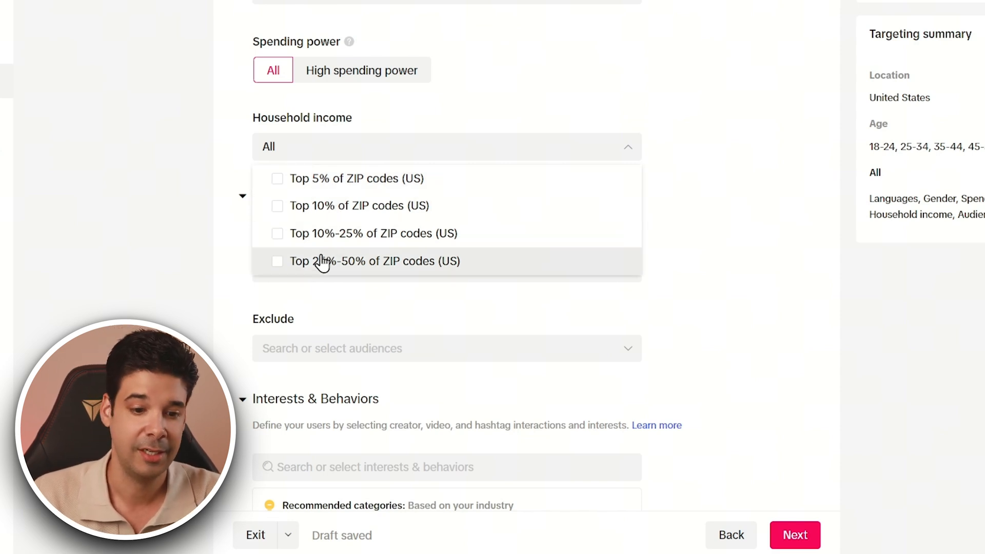
left_click(190, 213)
scroll(526, 267, "down", 3)
scroll(354, 208, "up", 2)
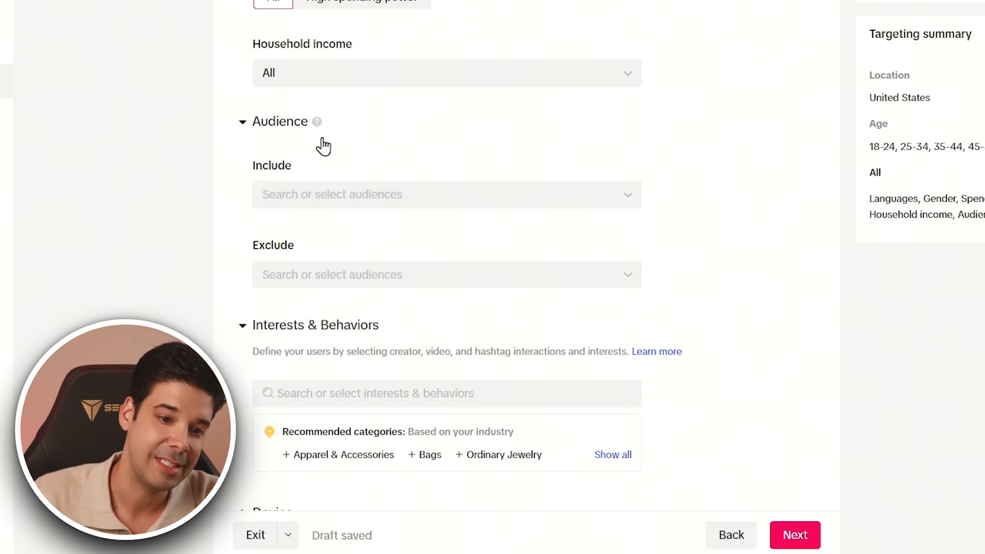
- Include the audience "Retargeting - Product View 60 days | Exclude Purchasers 14 days" in the ad group's targeting
left_click(347, 201)
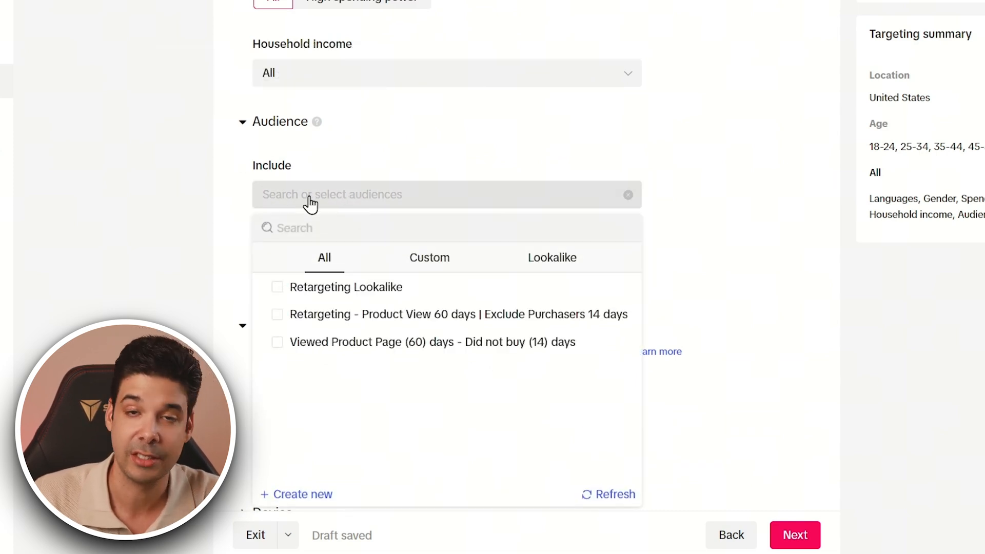
mouse_move(321, 311)
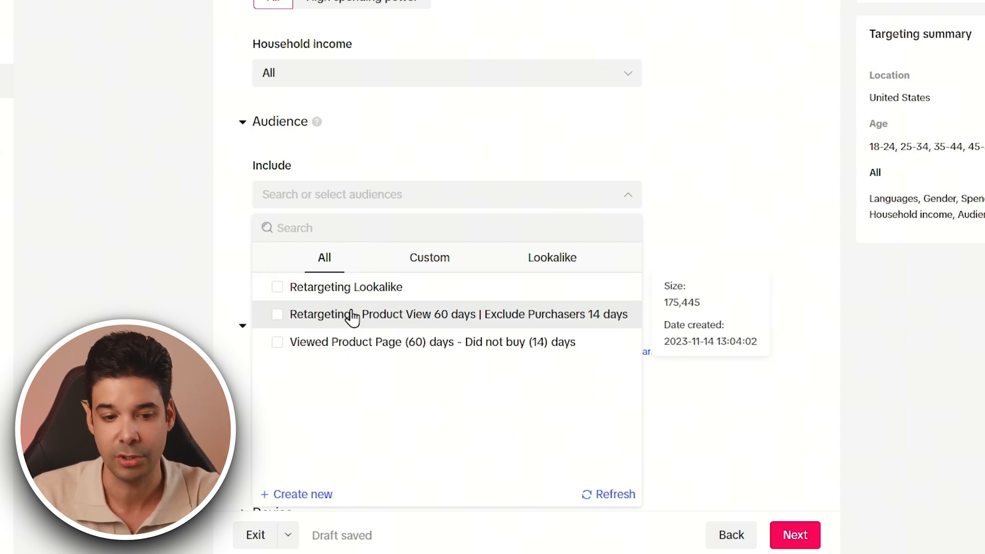
mouse_move(411, 325)
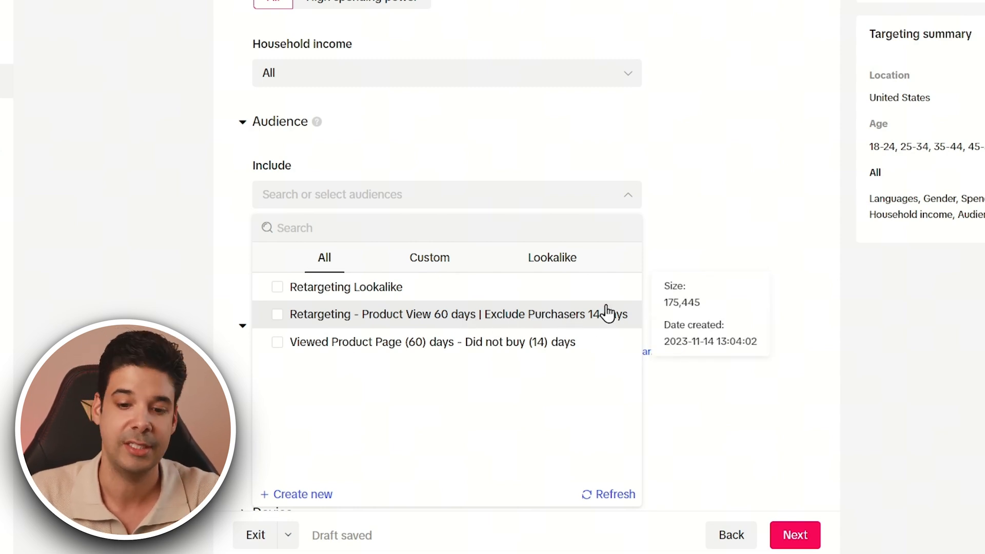
left_click(277, 316)
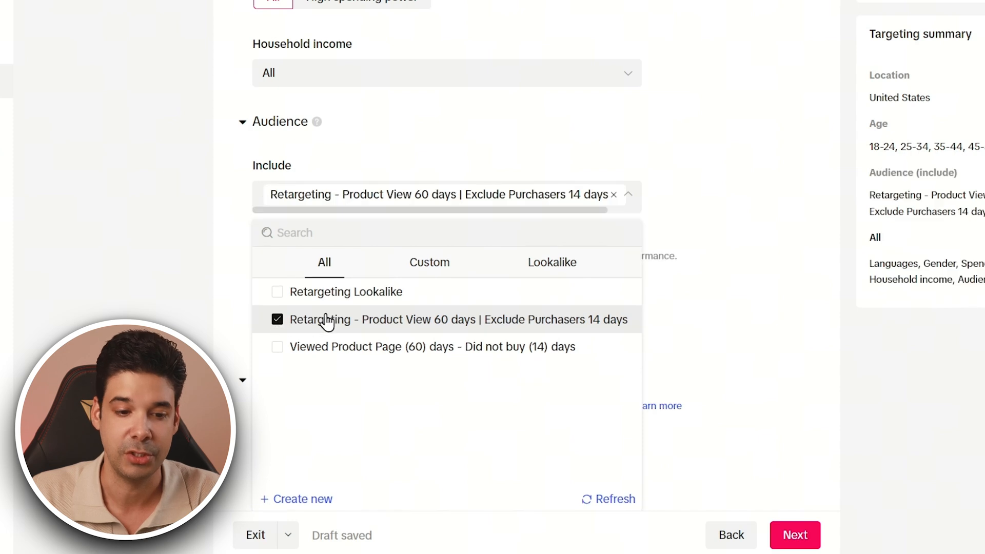
left_click(711, 169)
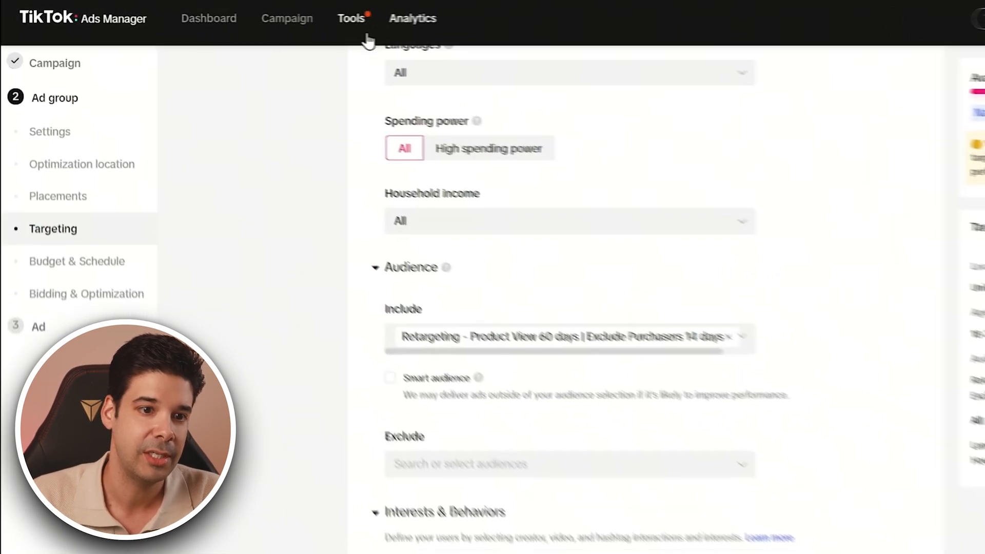
mouse_move(290, 23)
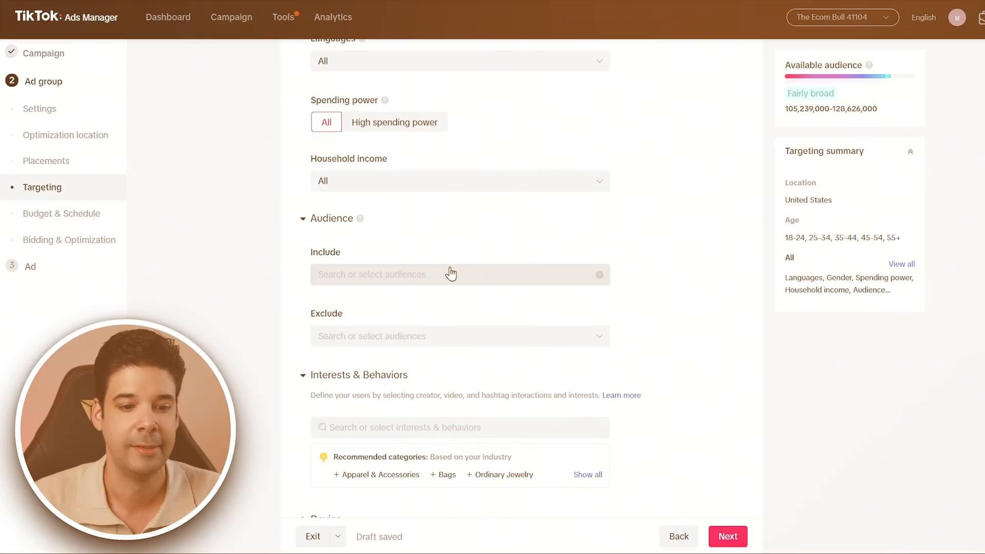
- Check the audiences available for exclusion without choosing one
scroll(448, 272, "down", 1)
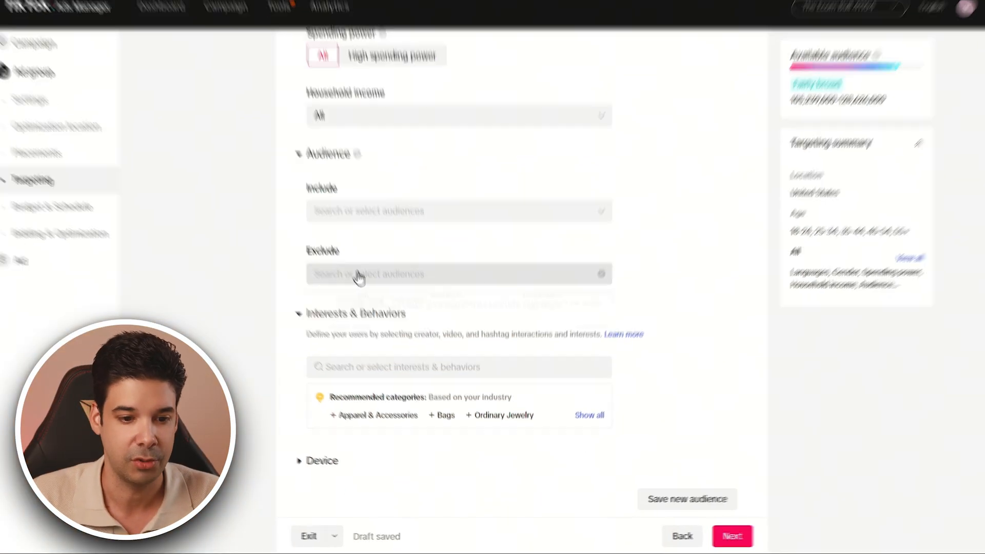
left_click(354, 280)
left_click(175, 207)
- Try the Travel interest in the interests and behaviors targeting, then remove it
scroll(454, 203, "down", 3)
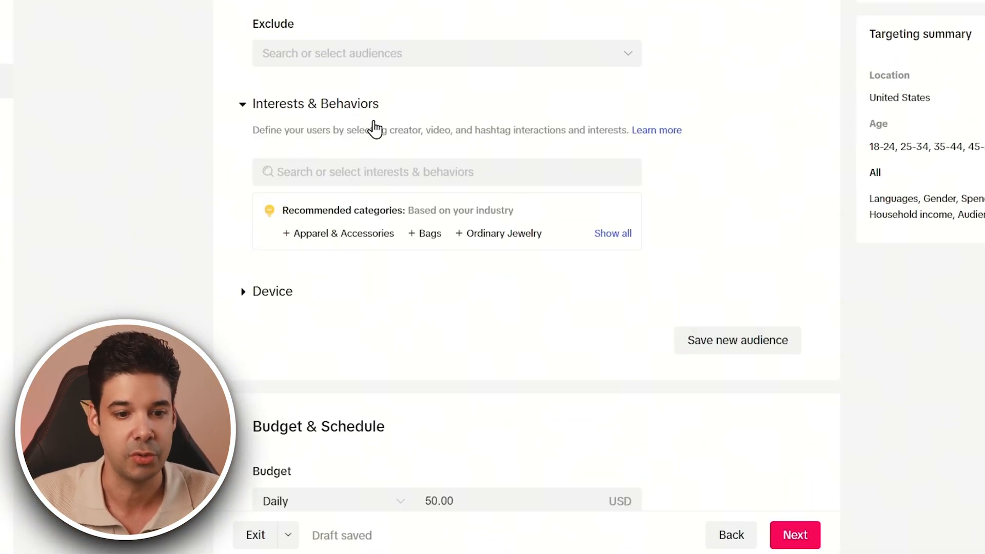
left_click(367, 178)
scroll(387, 236, "down", 5)
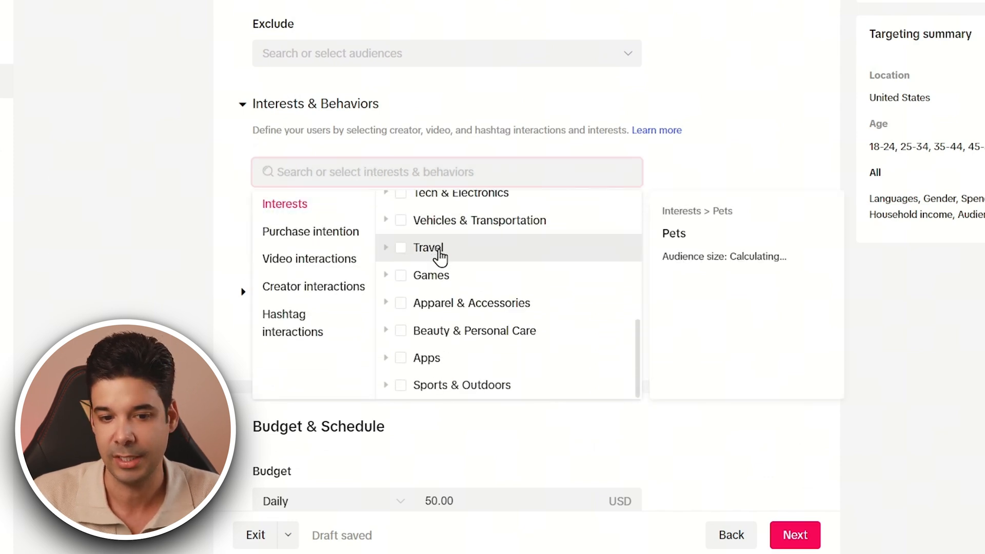
left_click(401, 250)
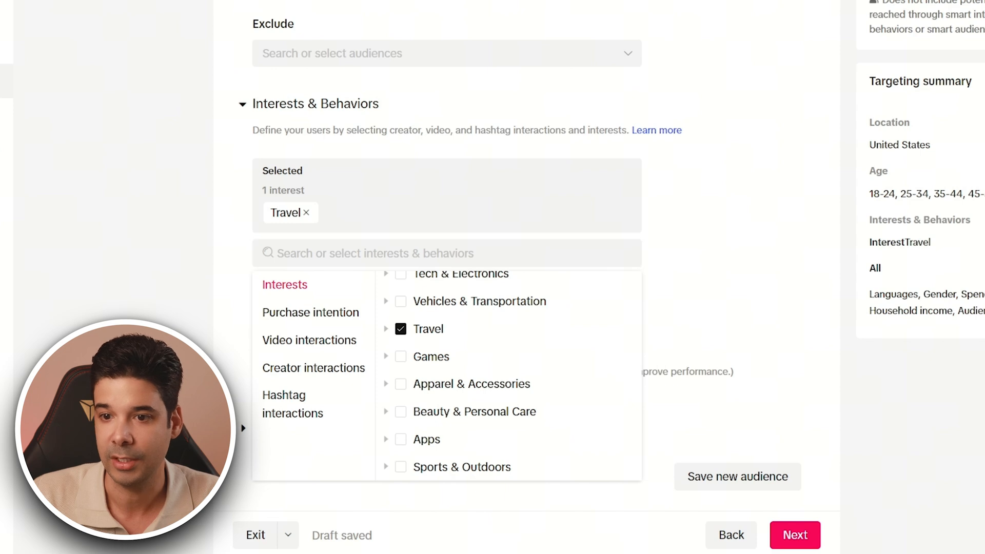
left_click(745, 151)
left_click(306, 212)
scroll(467, 181, "down", 2)
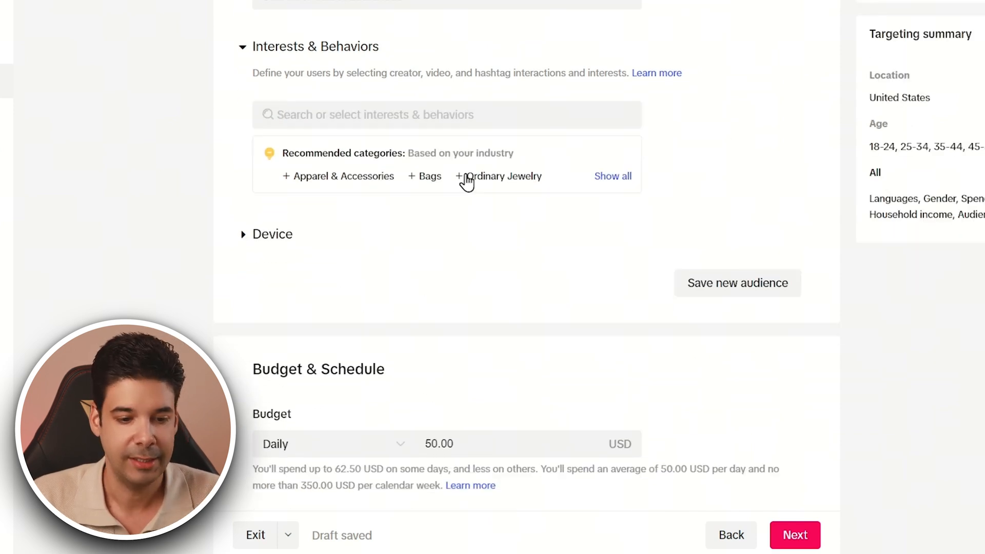
- Expand the device targeting and examine its operating system, device model, connection type, carrier, internet service provider and device price options
left_click(245, 226)
scroll(304, 257, "down", 3)
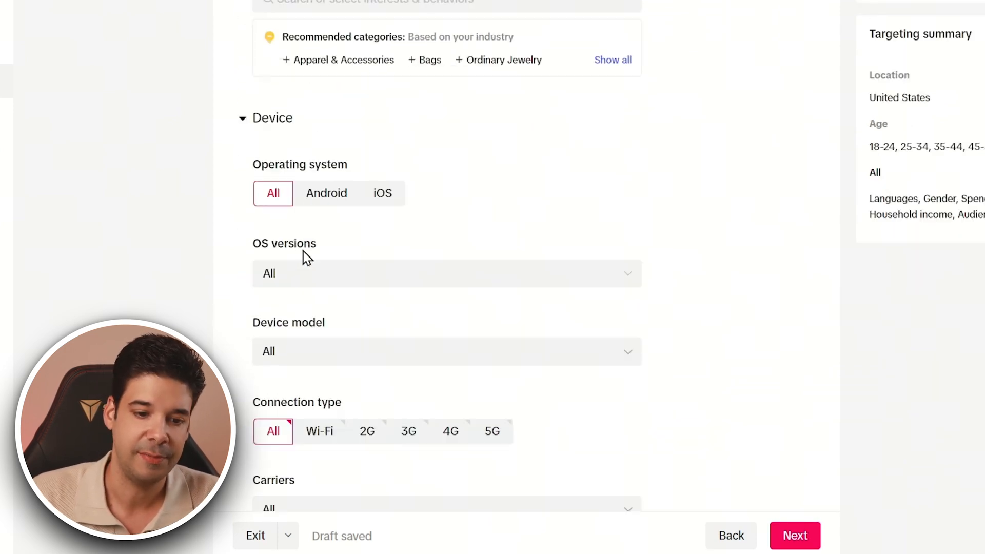
scroll(363, 208, "down", 4)
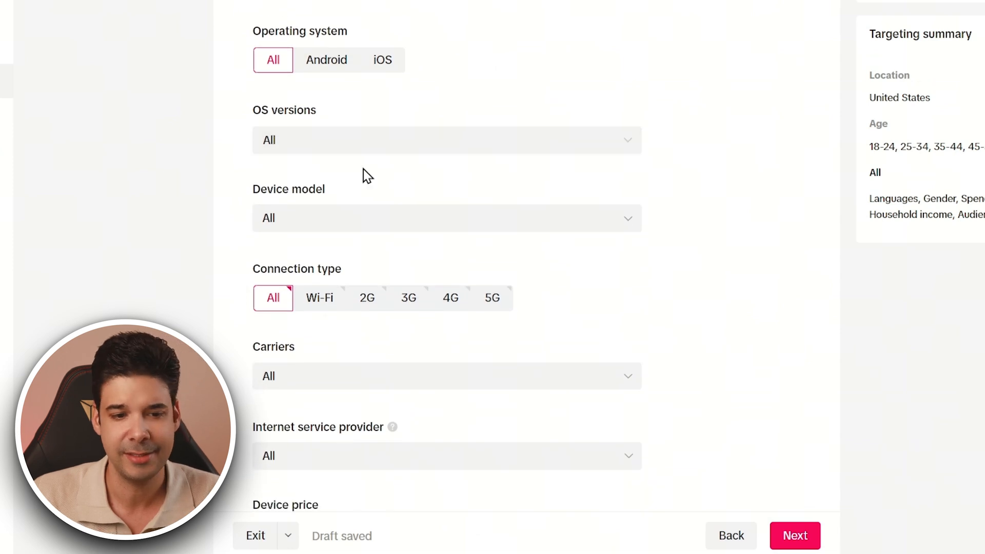
scroll(401, 211, "down", 3)
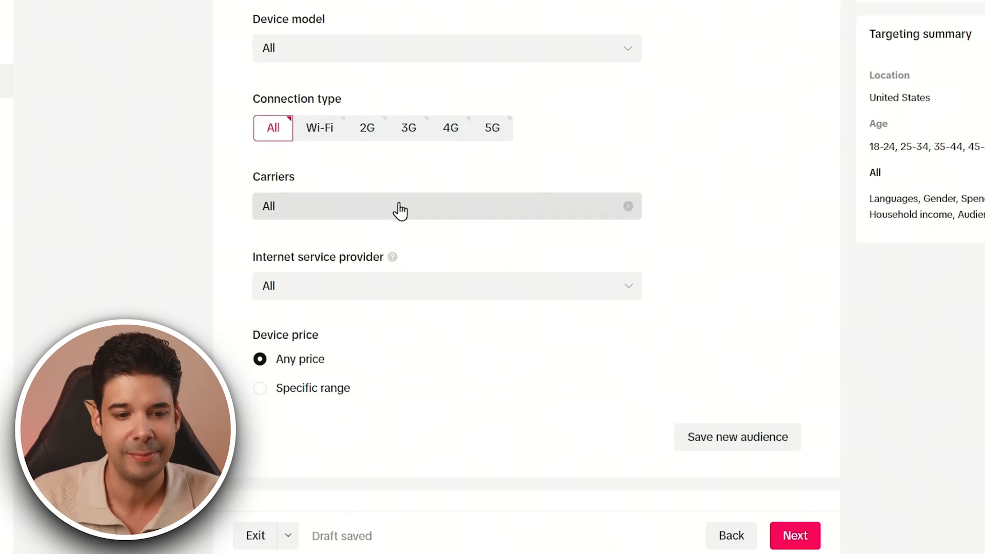
left_click(411, 97)
left_click(156, 105)
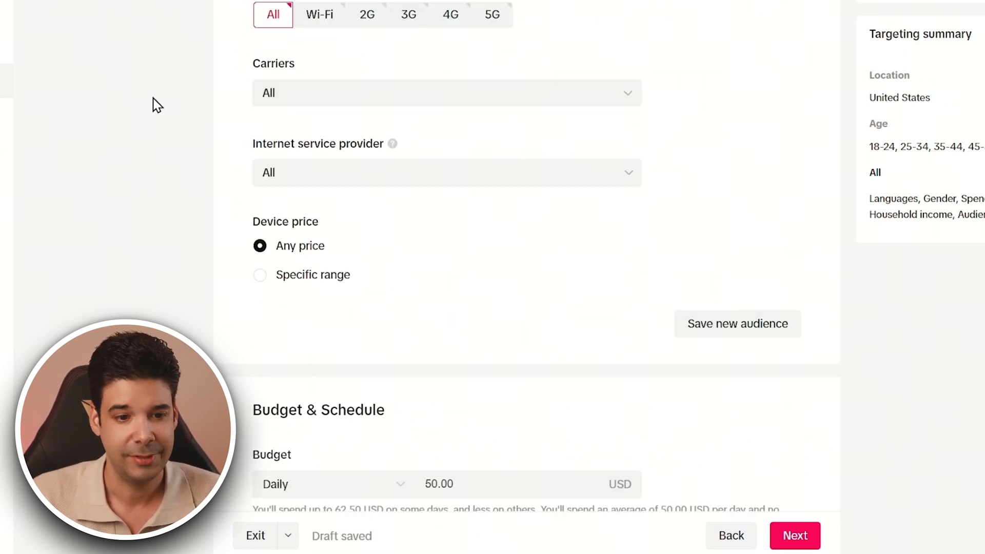
scroll(423, 193, "up", 6)
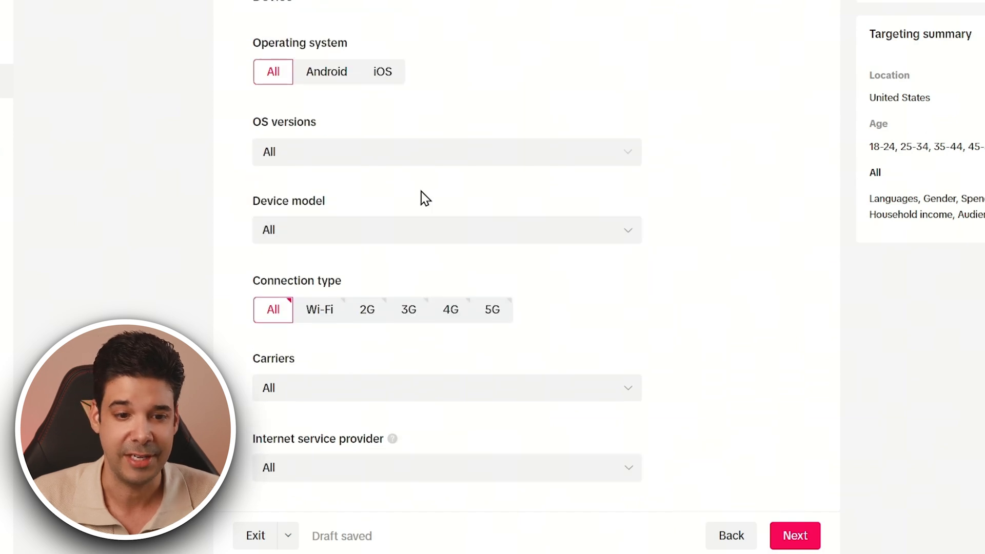
scroll(424, 195, "down", 3)
scroll(430, 206, "down", 4)
scroll(462, 154, "up", 4)
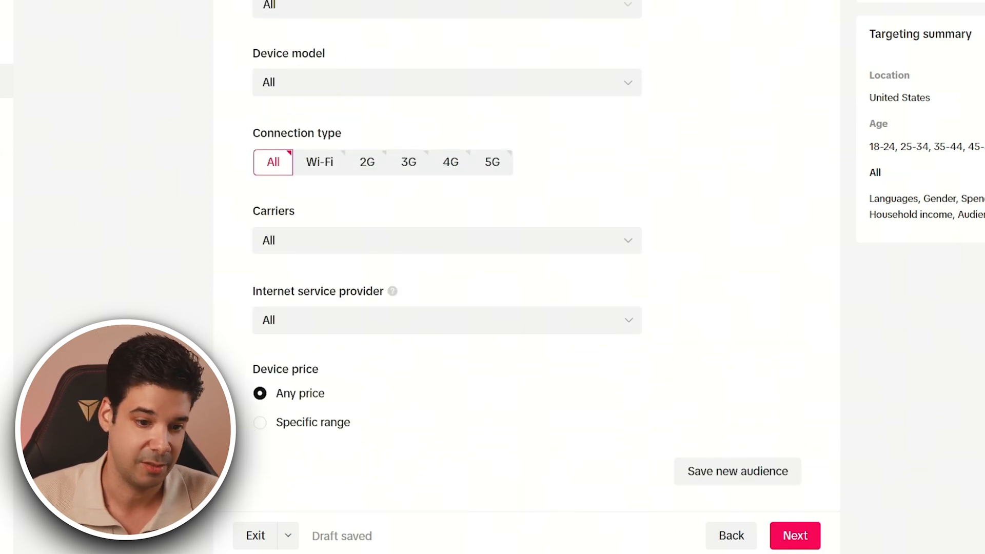
scroll(411, 247, "down", 1)
scroll(381, 242, "down", 4)
scroll(359, 213, "up", 4)
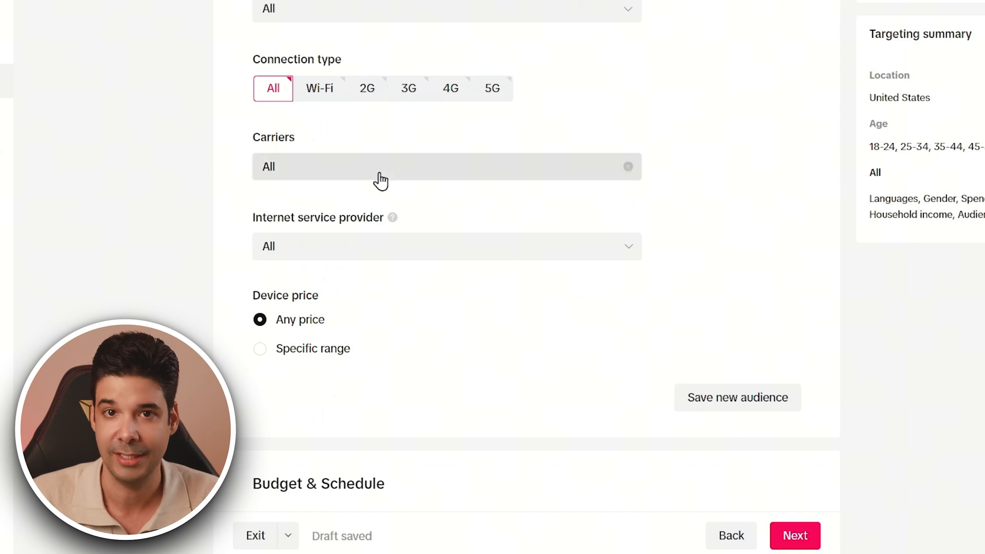
- Limit the device targeting to the iOS operating system
scroll(479, 198, "up", 5)
scroll(405, 187, "down", 1)
scroll(394, 179, "down", 3)
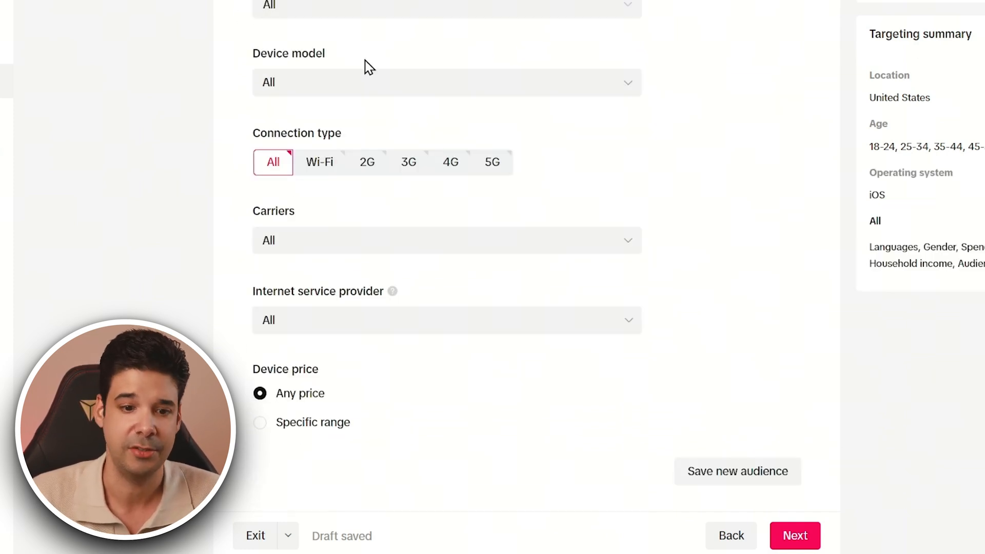
- Review the ad group's daily budget and its start and end time options
scroll(368, 66, "down", 9)
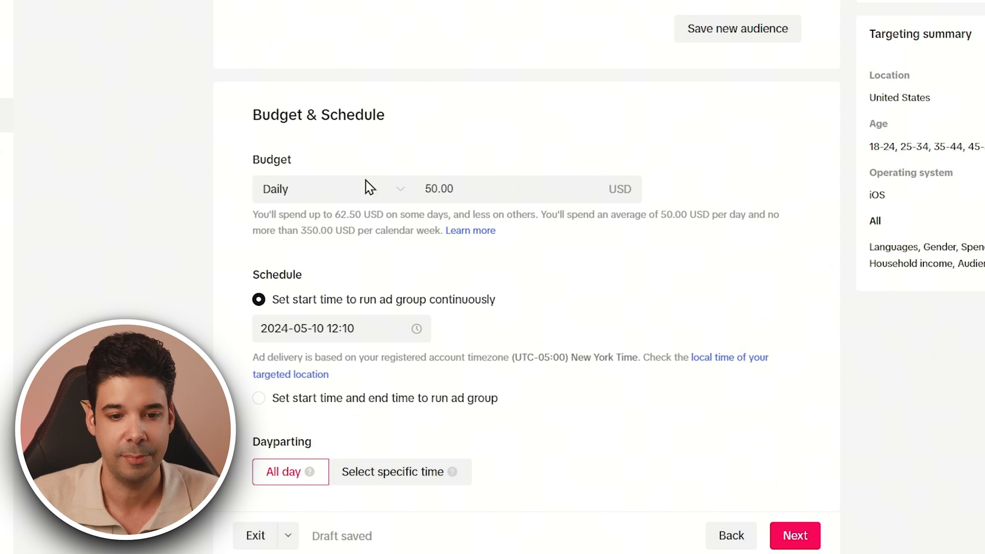
left_click(469, 191)
scroll(249, 246, "down", 3)
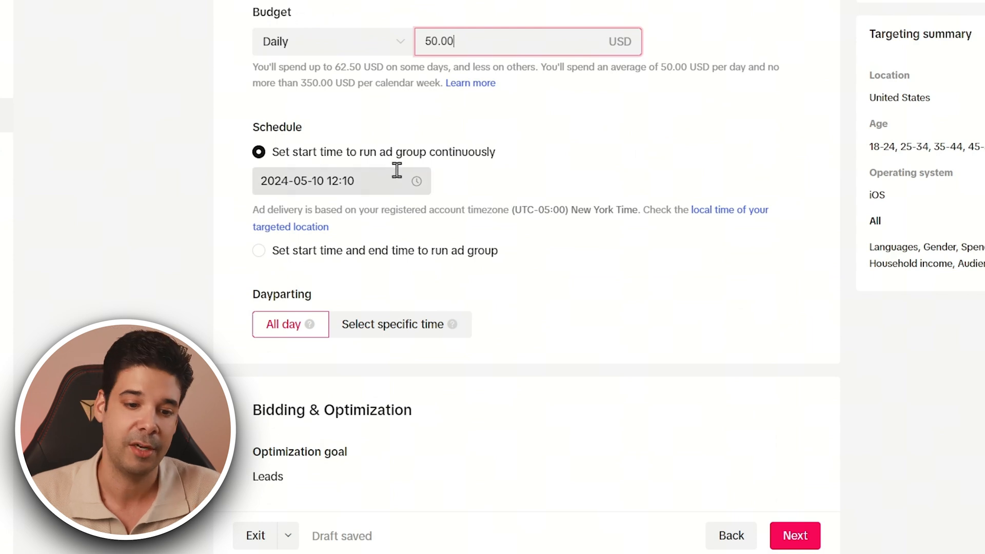
- Switch dayparting to specific times and limit ad delivery to 12:00–17:00 every day from Monday to Sunday
scroll(419, 174, "down", 3)
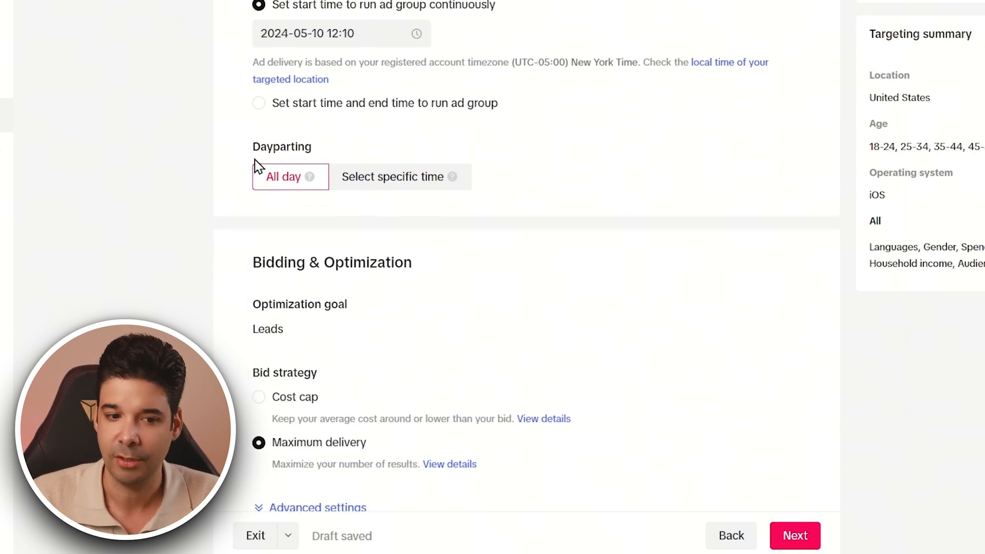
left_click(385, 182)
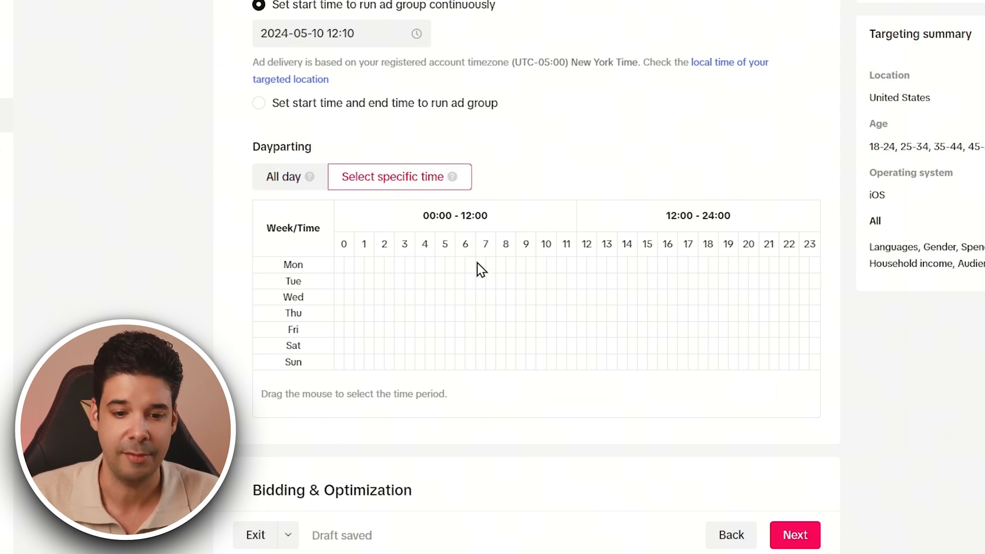
left_click_drag(462, 264, 676, 363)
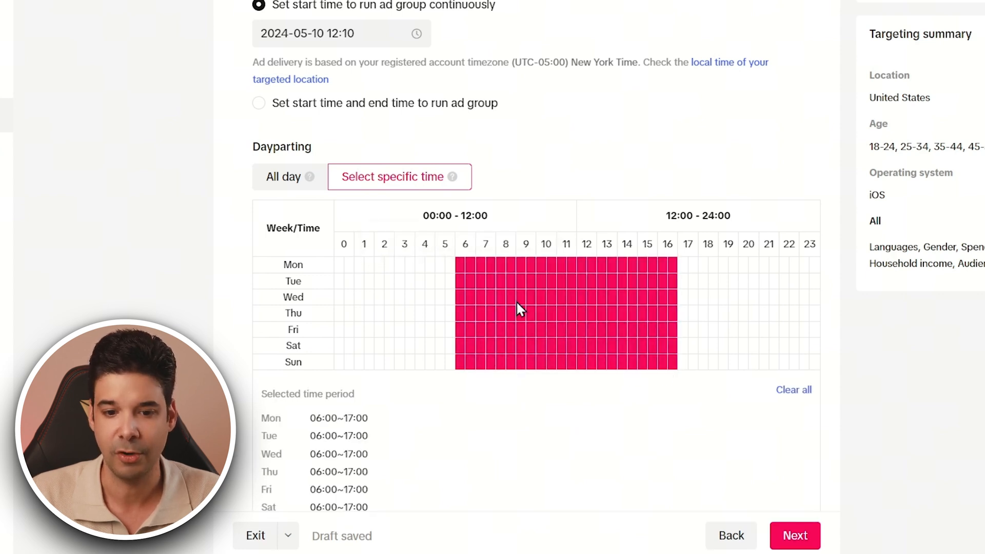
left_click(505, 265)
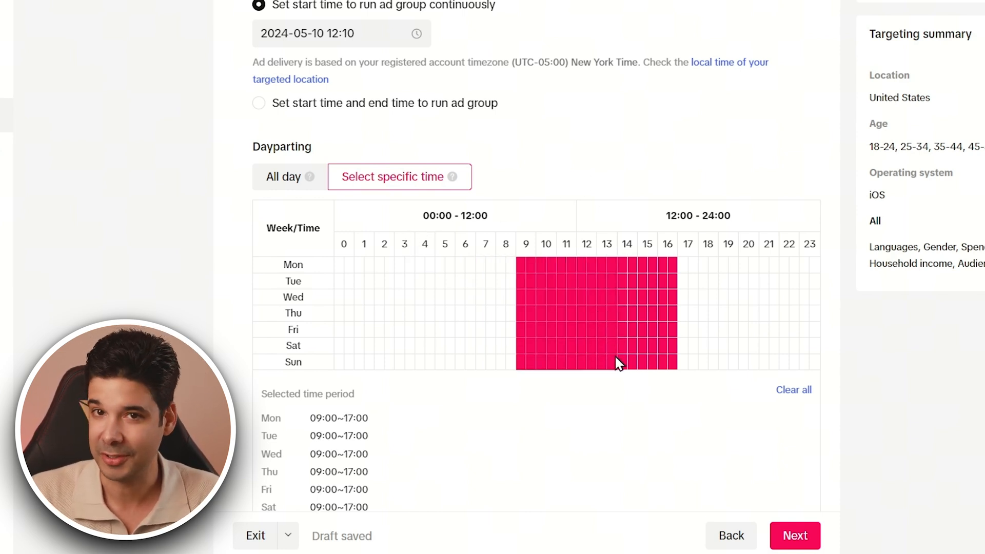
left_click_drag(595, 367, 580, 372)
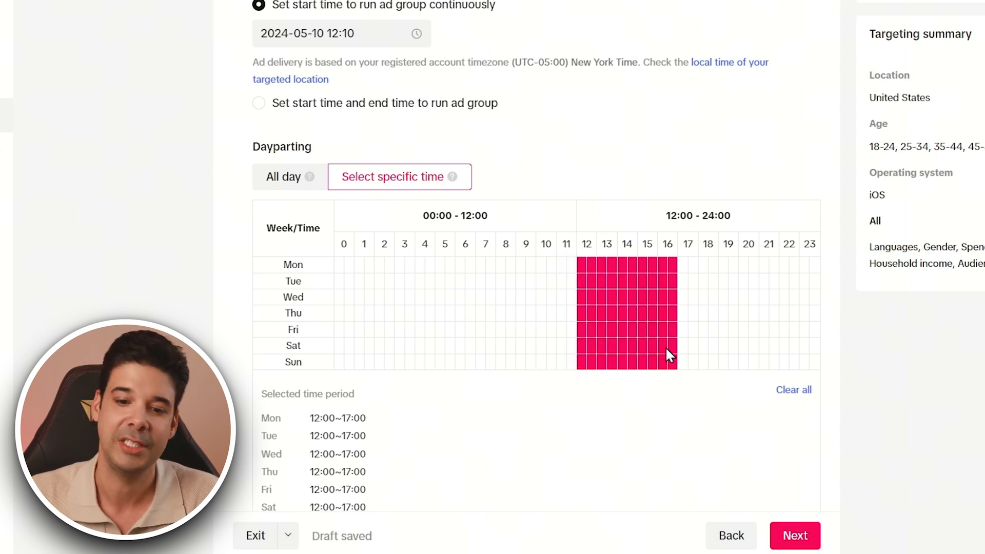
- Switch the ad group's bid strategy to Cost cap with a bid of 5 USD per lead
scroll(588, 257, "down", 8)
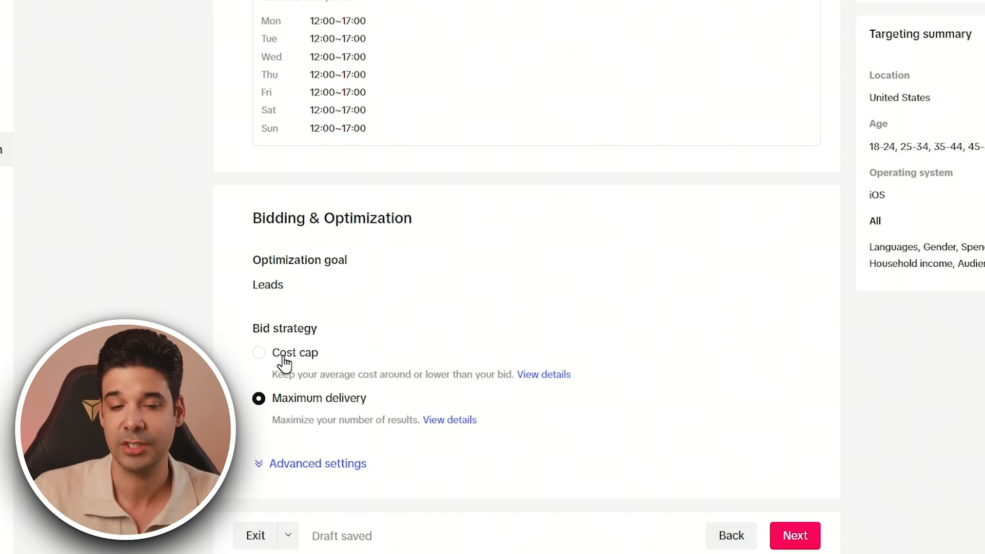
left_click(259, 354)
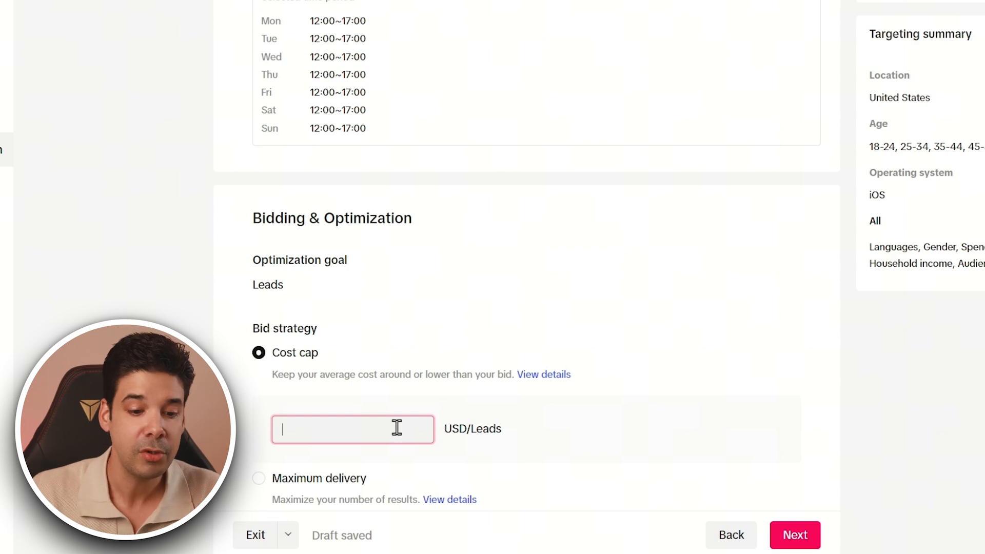
type("5")
left_click(684, 402)
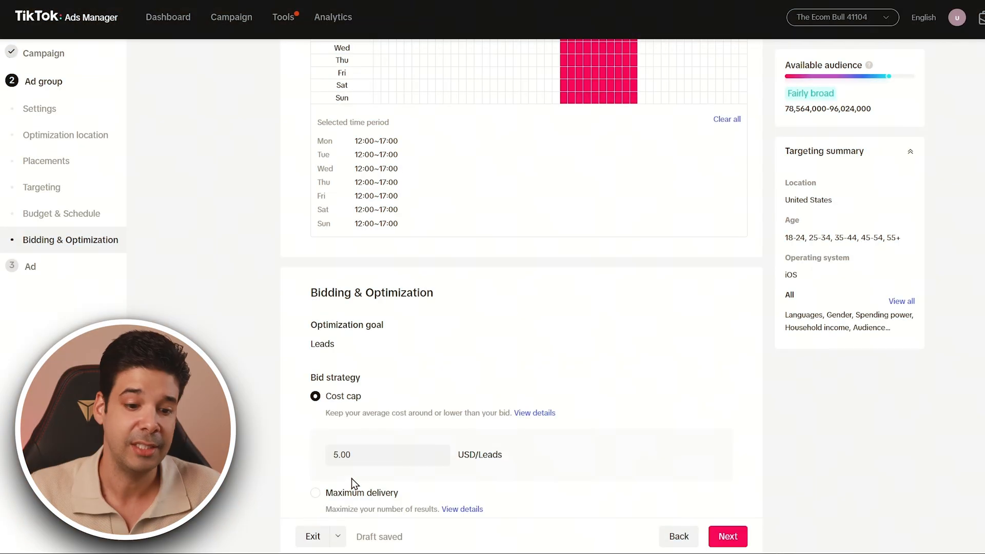
- Try a cost cap of 1 USD per lead, and switch the bid strategy back to Maximum delivery
double_click(336, 455)
type("1")
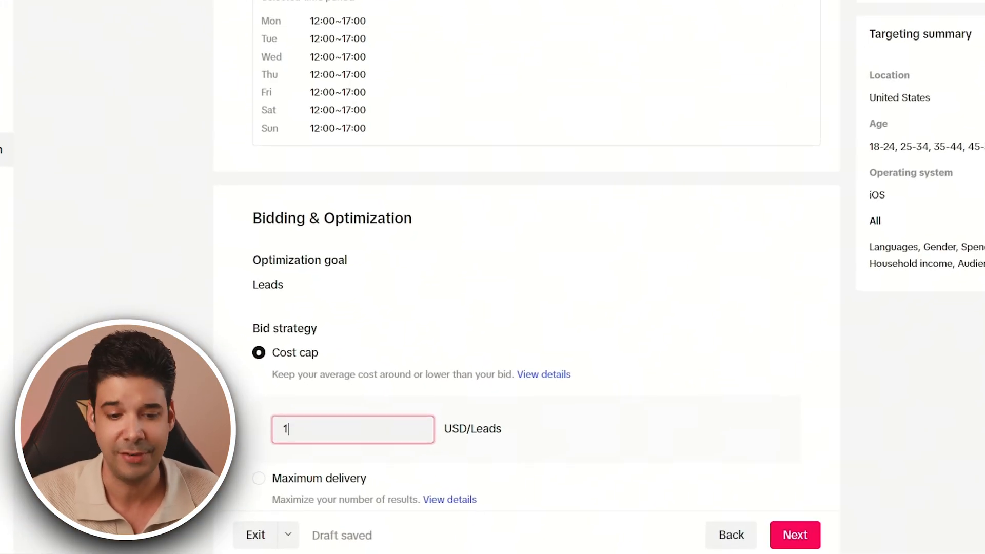
left_click(628, 404)
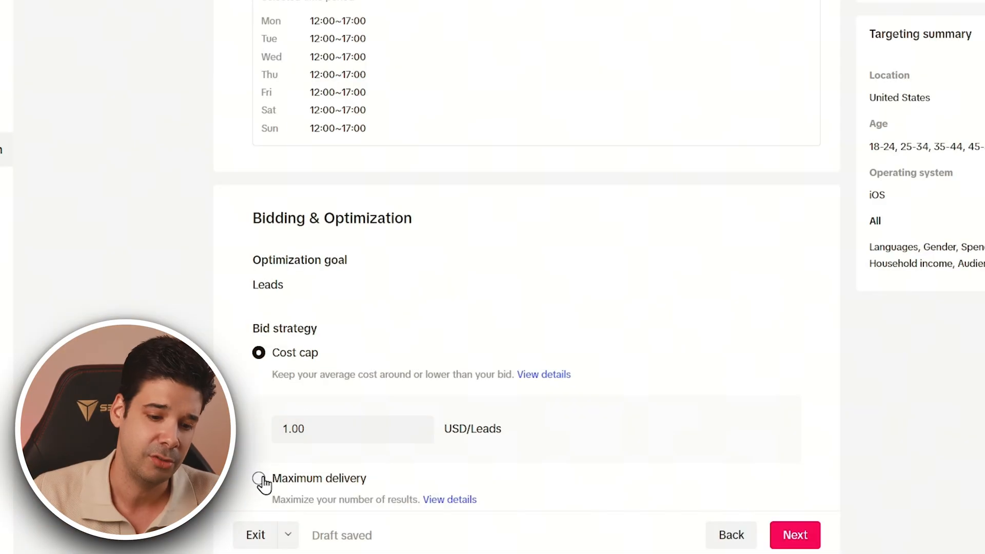
left_click(259, 479)
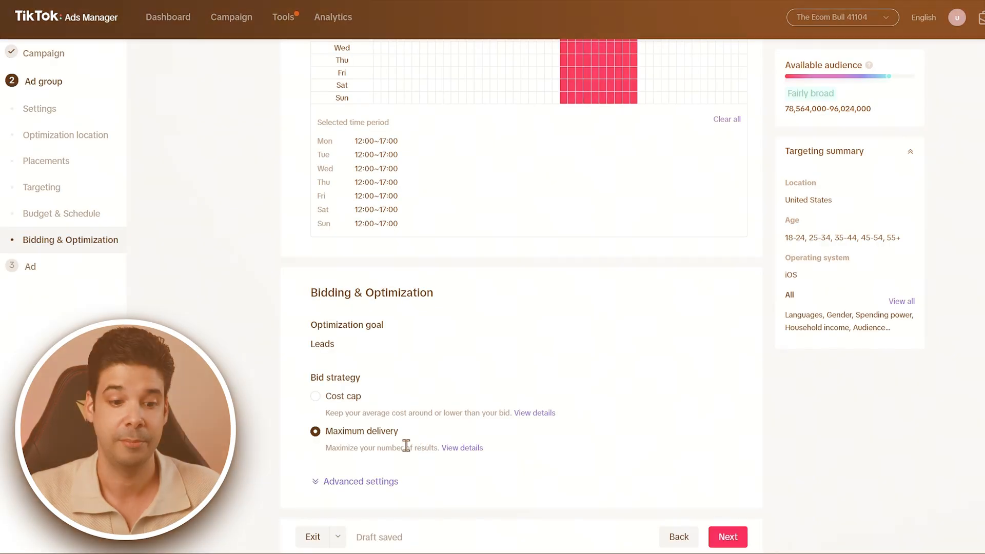
- Set the bid strategy to a Cost cap of 5 USD per lead and continue to the ad setup
left_click(323, 399)
left_click(295, 430)
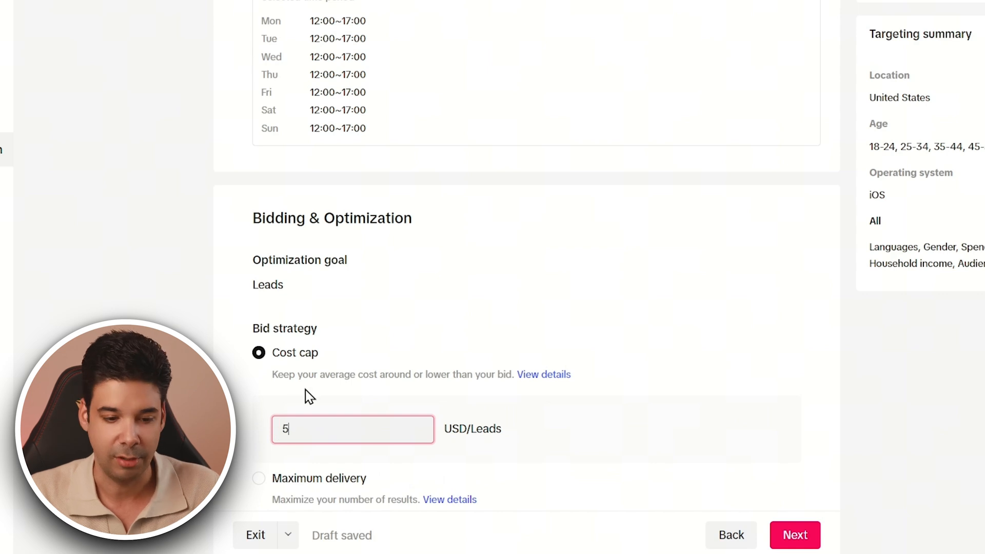
scroll(667, 257, "down", 2)
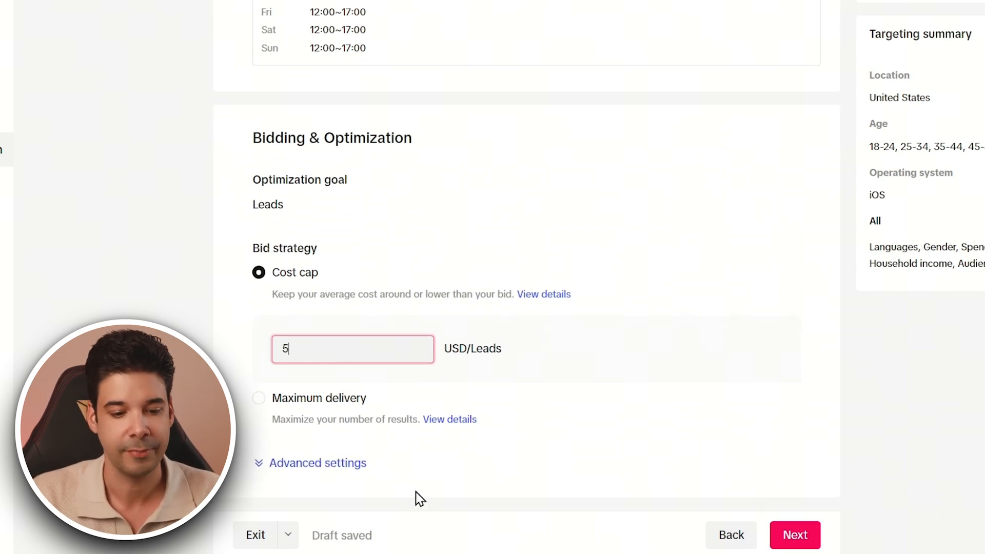
left_click(799, 539)
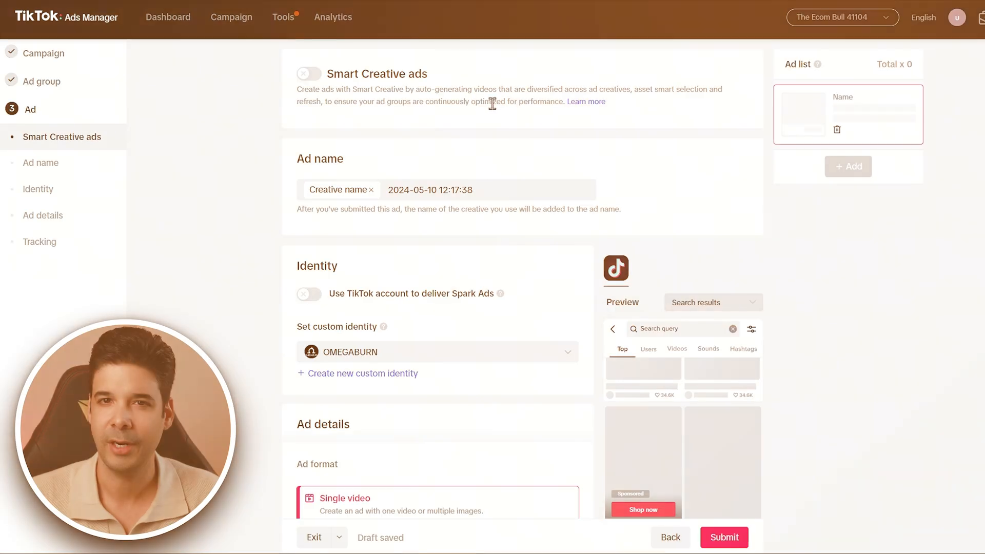
- Review the Smart Creative ads option and the ad name
left_click_drag(333, 77, 416, 86)
left_click(471, 92)
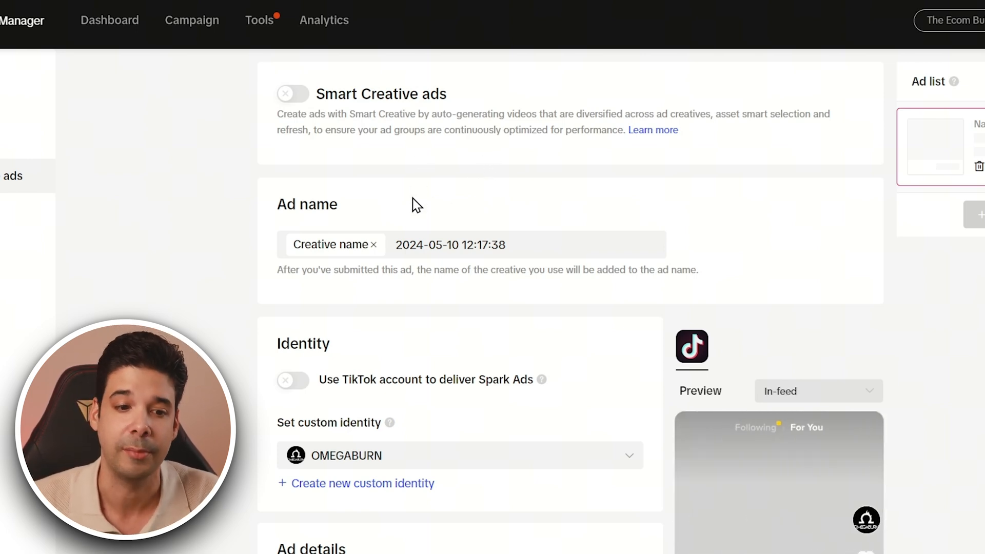
scroll(420, 238, "down", 1)
left_click_drag(410, 171, 482, 176)
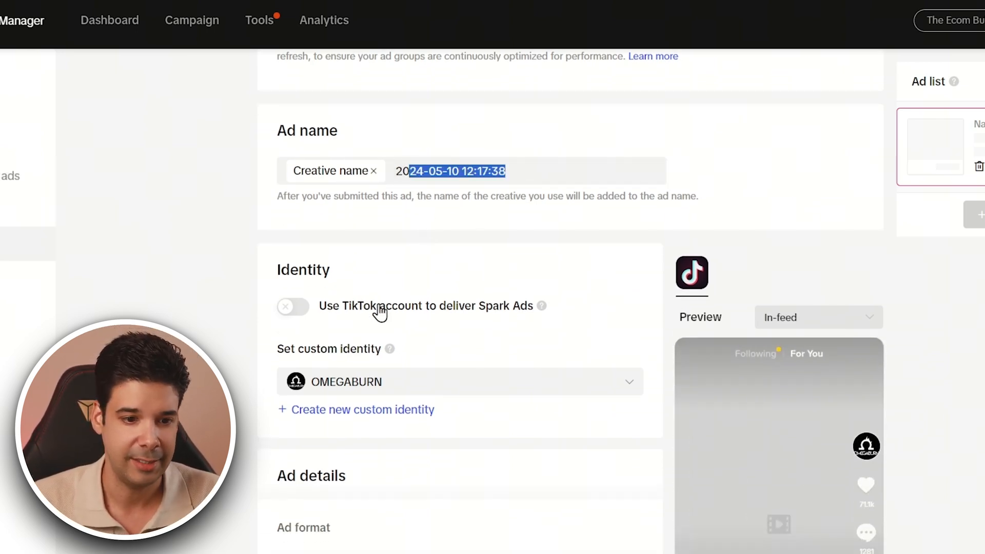
- Enable delivering Spark Ads through a TikTok account and use a post authorized by the DTFllama.com account
scroll(360, 287, "down", 1)
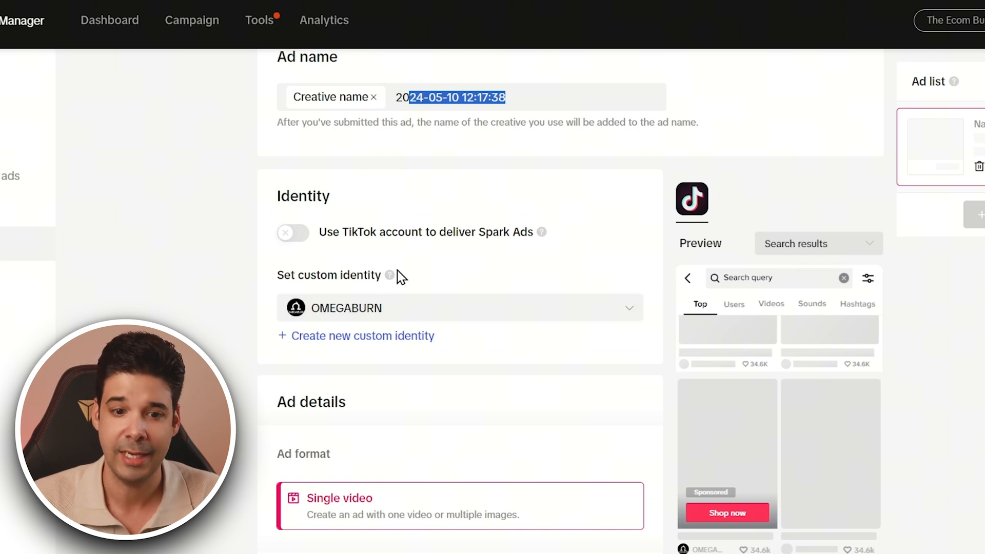
left_click(302, 239)
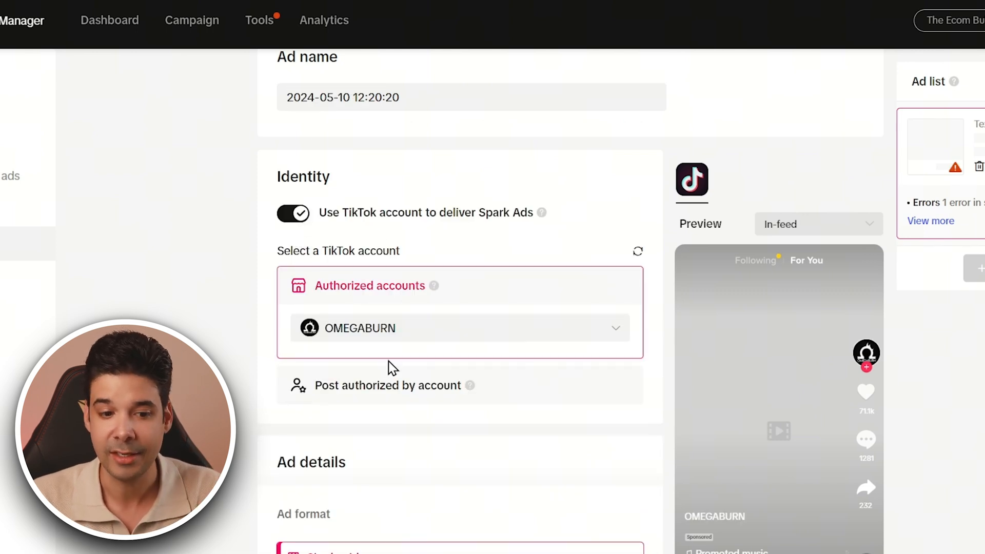
left_click(391, 390)
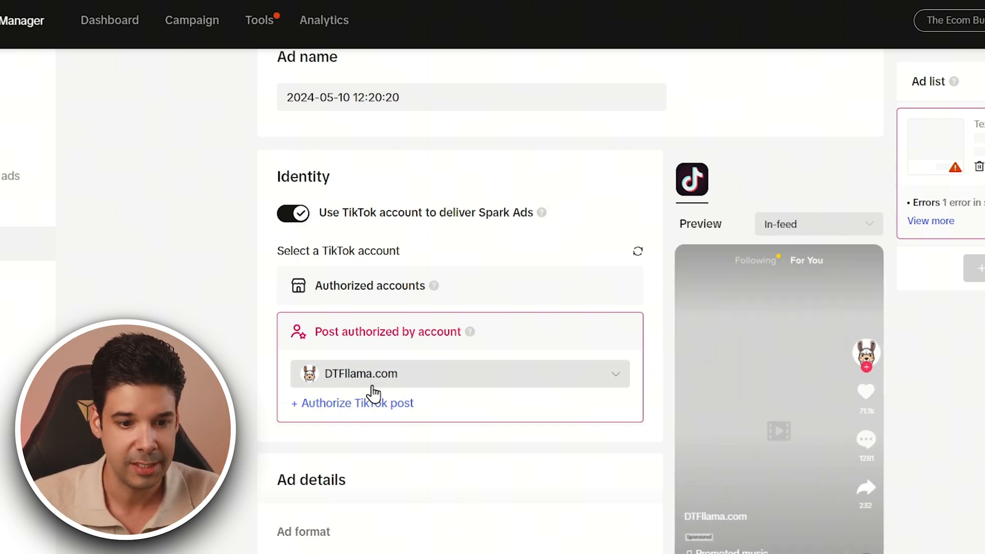
scroll(373, 394, "down", 5)
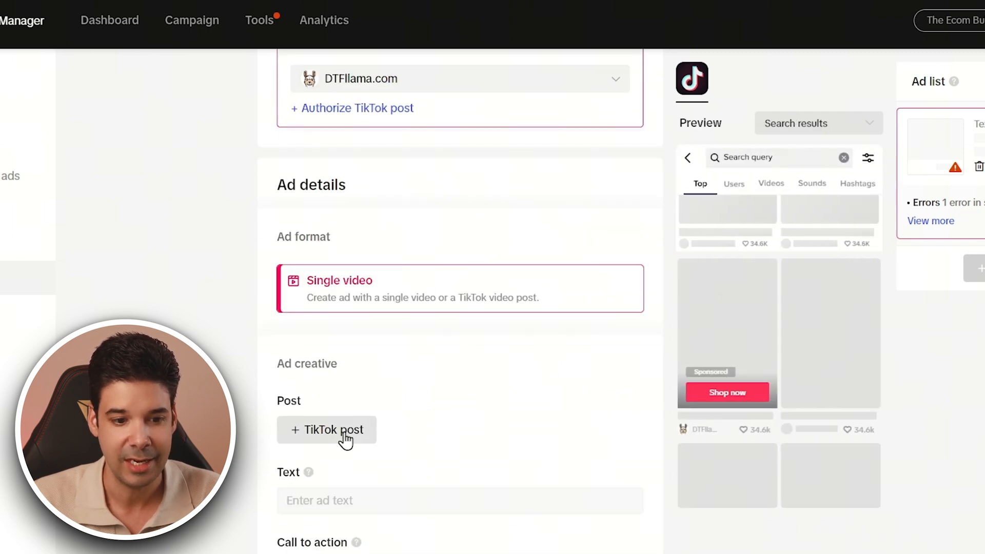
left_click(345, 434)
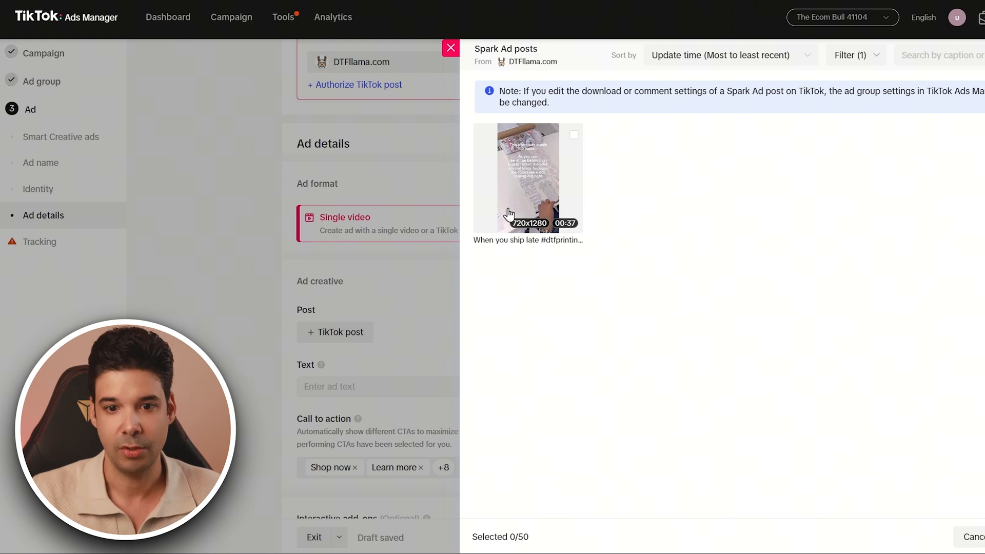
left_click(575, 137)
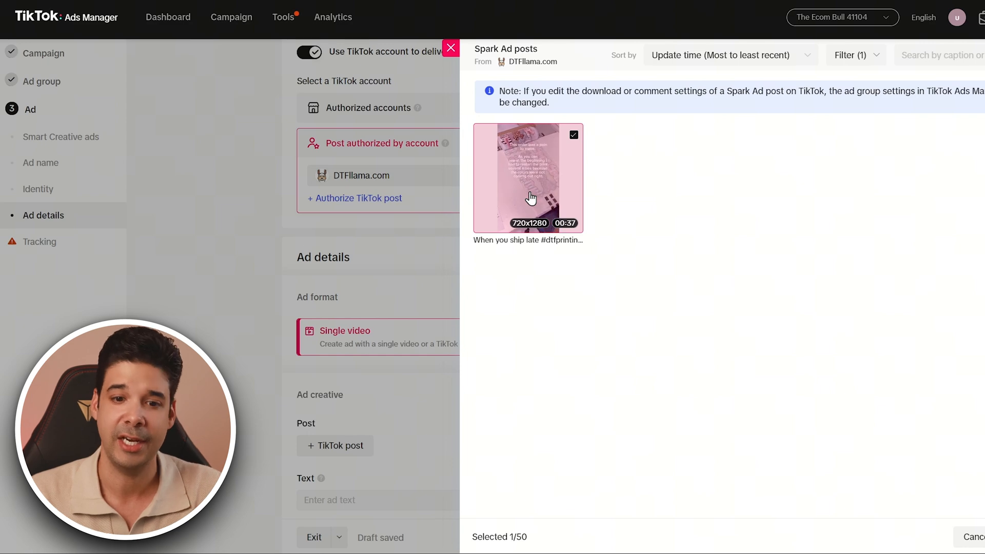
left_click(260, 176)
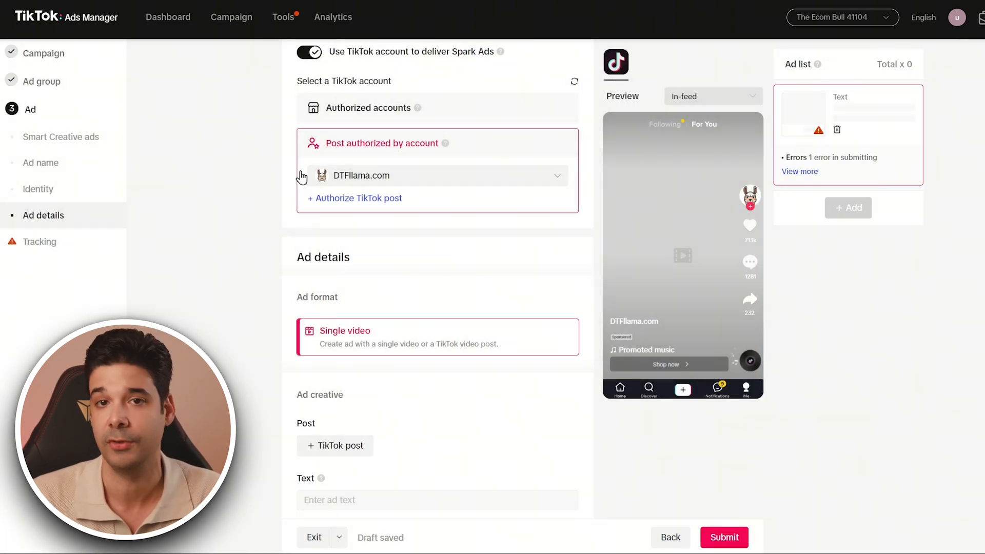
- Open the form for authorizing a TikTok post, look at its post code entry and instructions, and close it
left_click(345, 201)
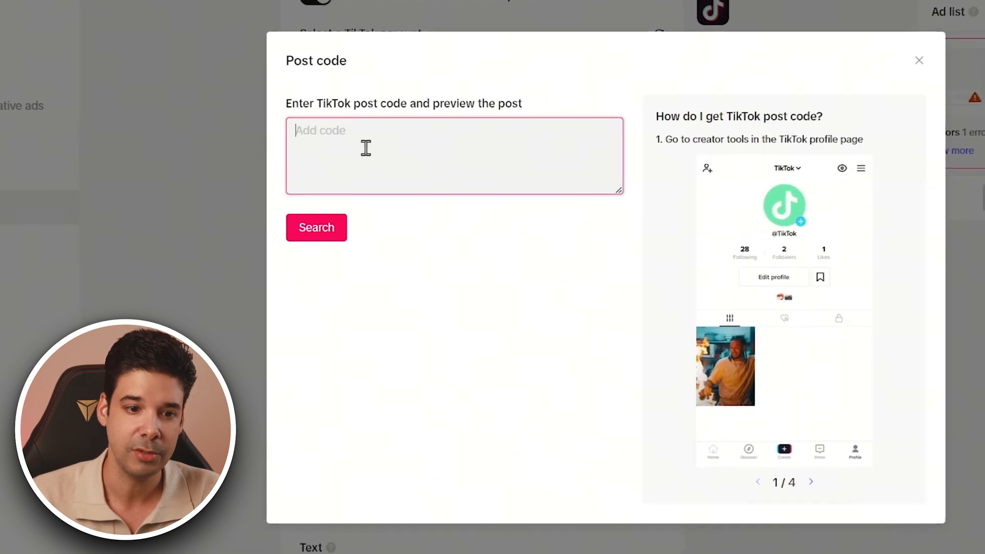
left_click_drag(354, 103, 403, 104)
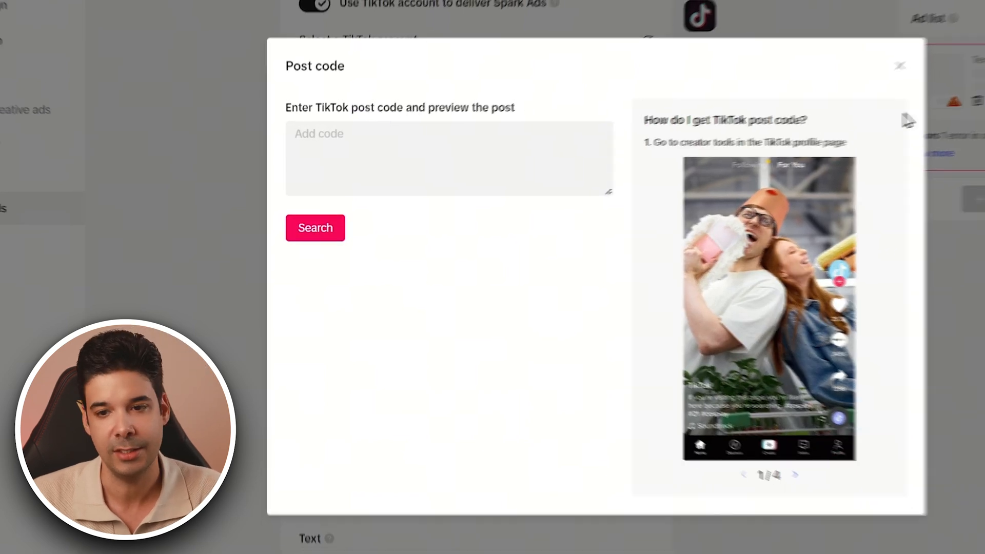
left_click(901, 66)
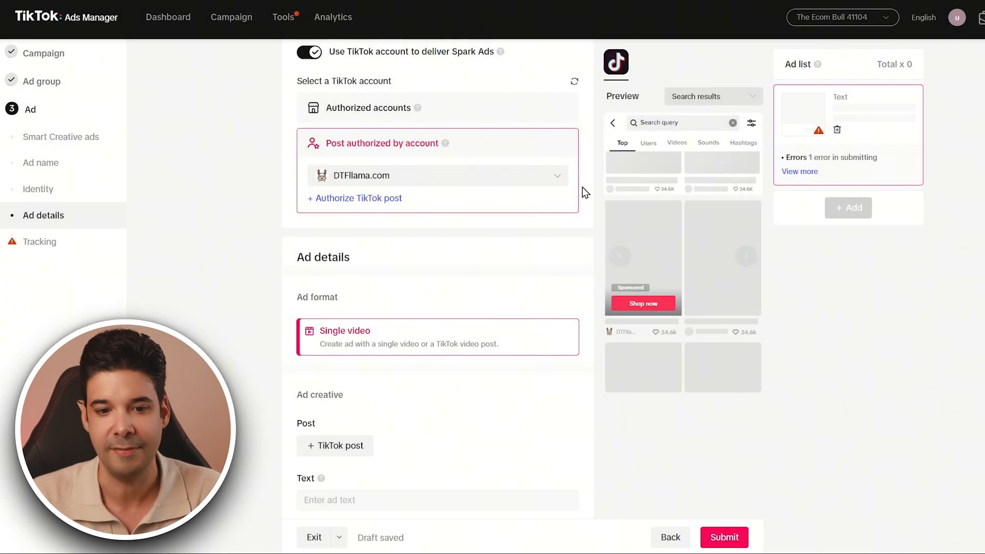
- Add the DTFllama.com post "When you ship late" as the ad's creative
scroll(445, 285, "down", 3)
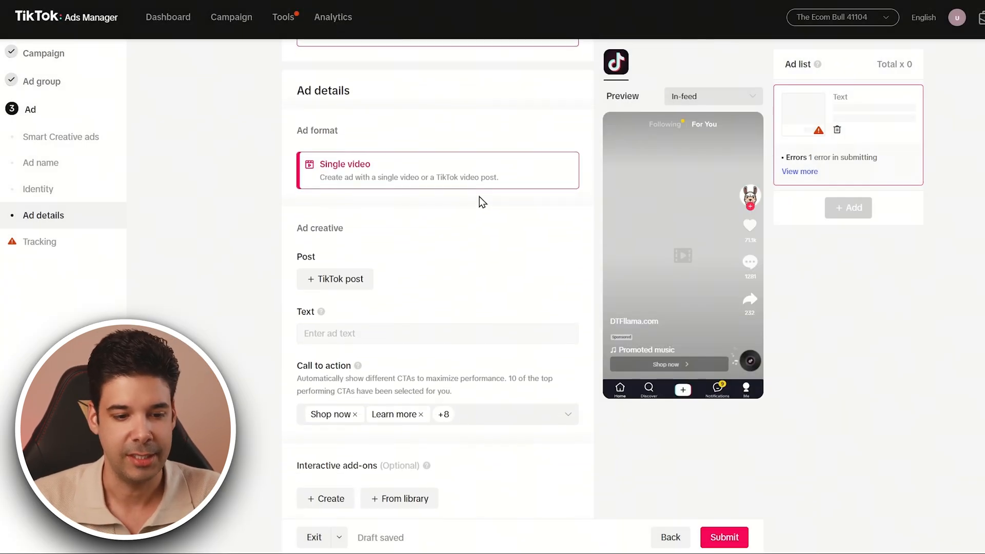
left_click(344, 280)
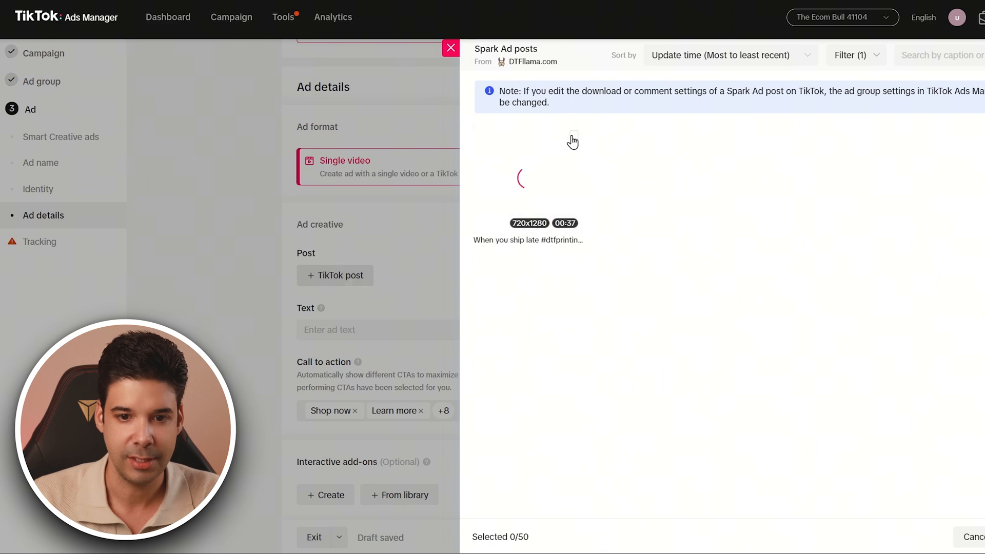
left_click(573, 136)
left_click(984, 537)
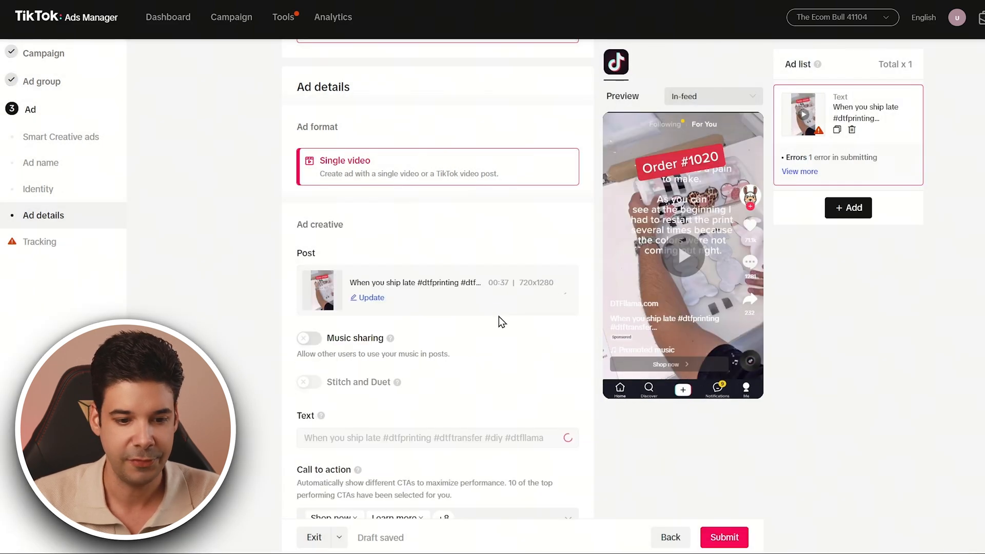
- Review the post's sharing settings and ad text, and examine the available call-to-action options
scroll(511, 334, "down", 1)
scroll(381, 313, "down", 1)
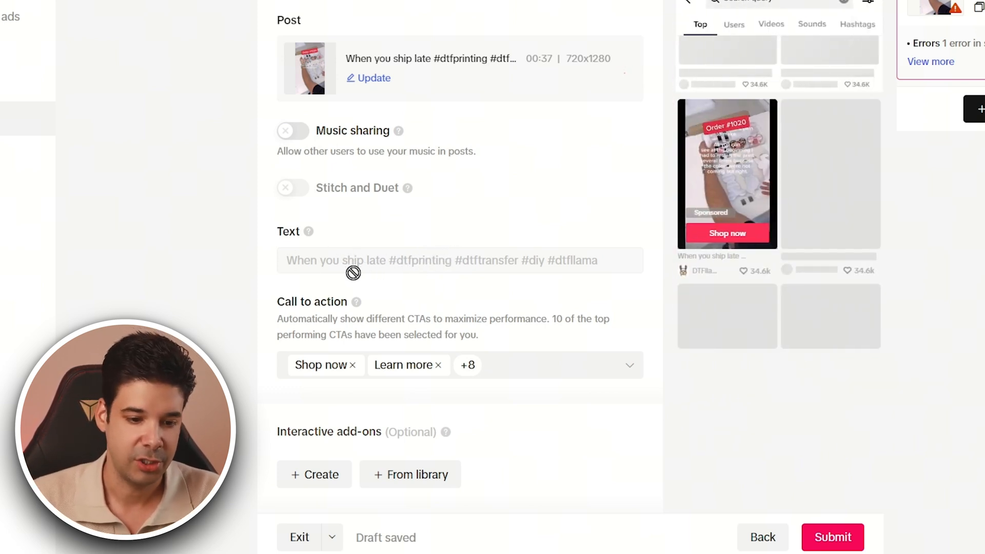
scroll(354, 273, "down", 1)
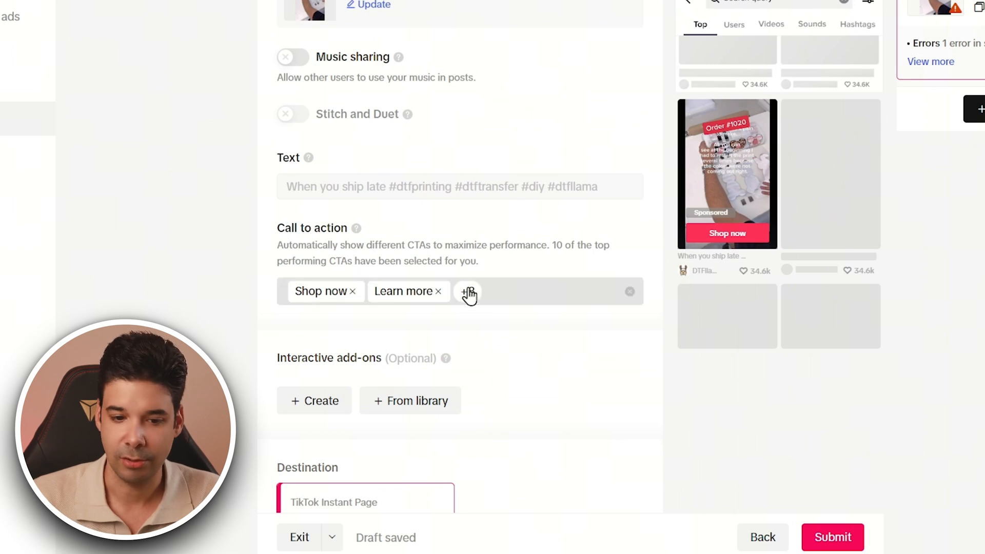
left_click(534, 297)
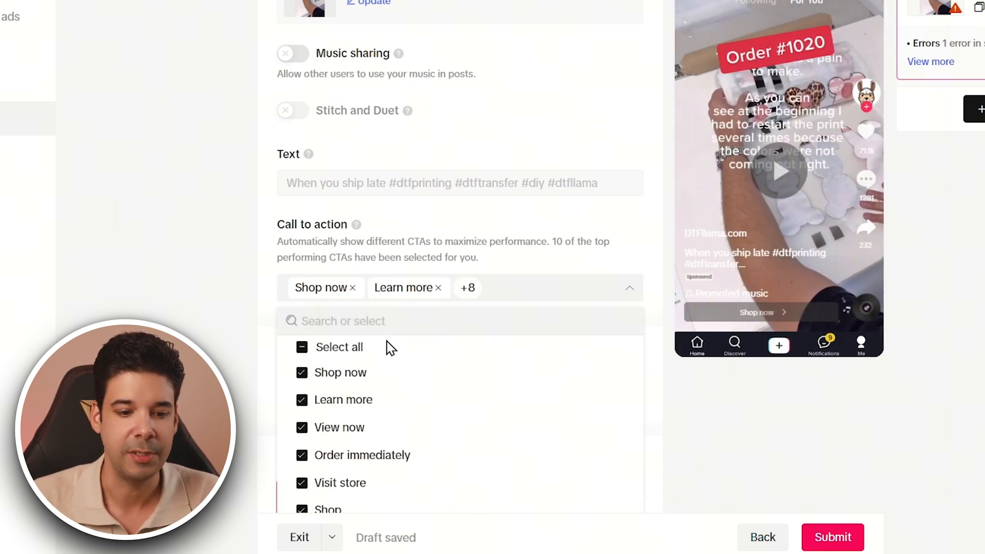
scroll(343, 315, "down", 3)
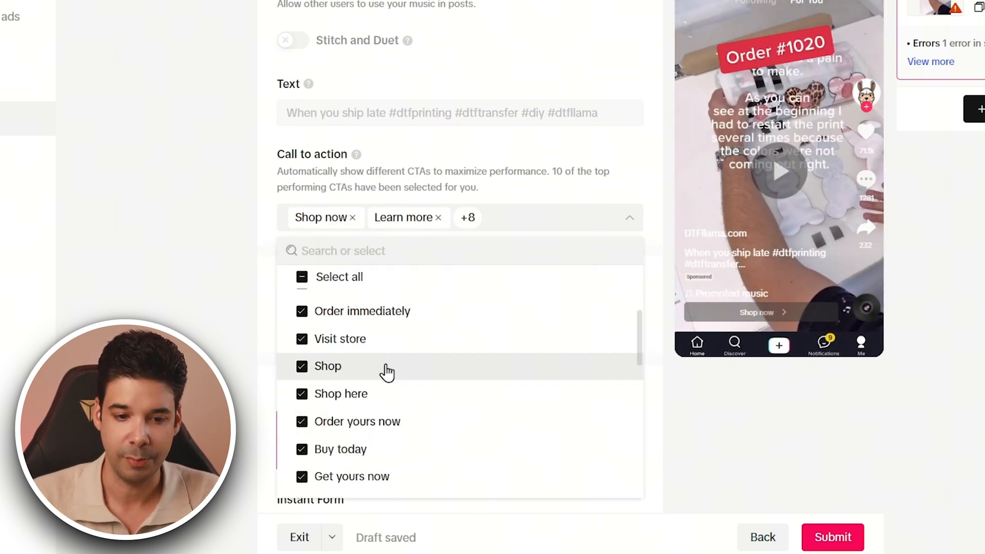
scroll(390, 393, "down", 2)
scroll(395, 390, "up", 3)
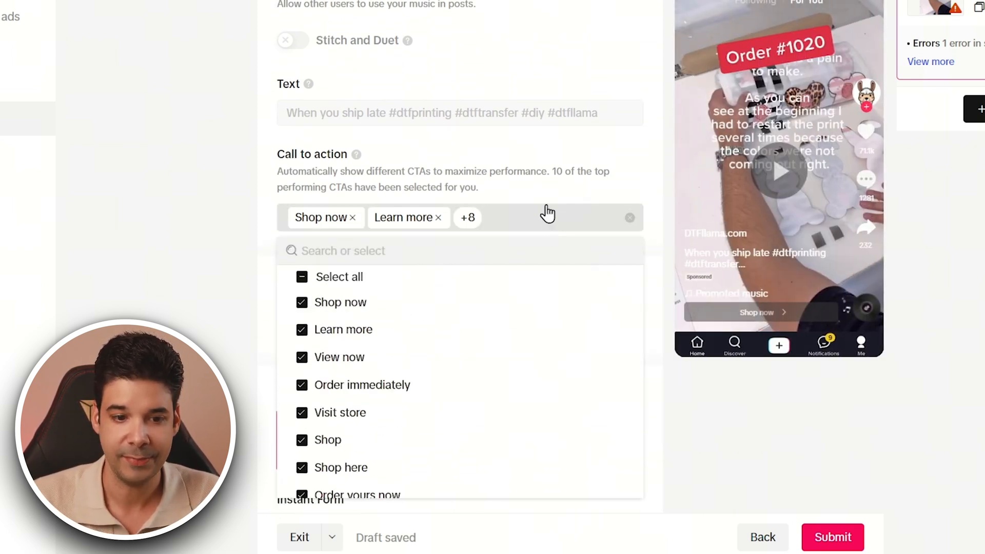
left_click(523, 194)
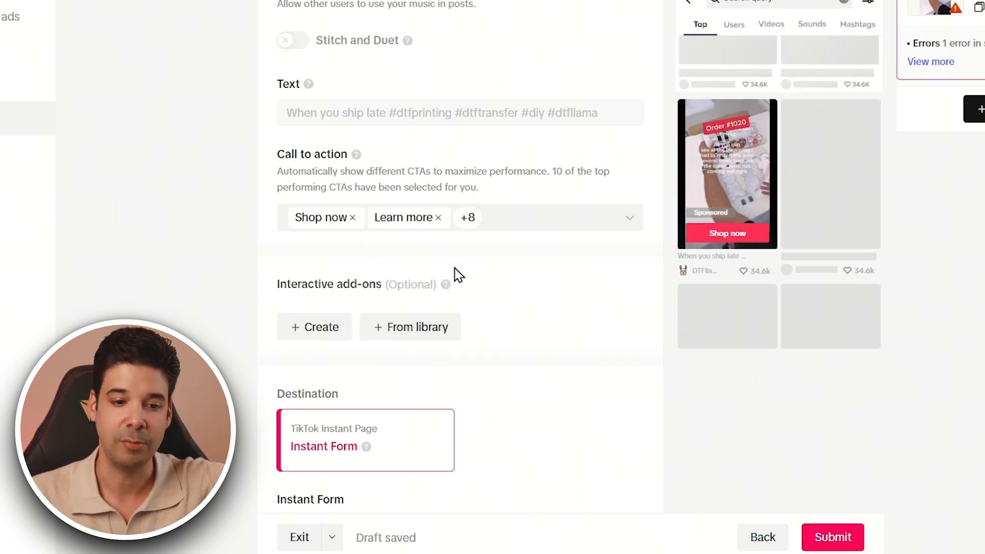
- Create a text discount display card as an interactive add-on with 50% off, "BIG SALE GET UP TO" and the call to action "SHOP NOW"
mouse_move(445, 284)
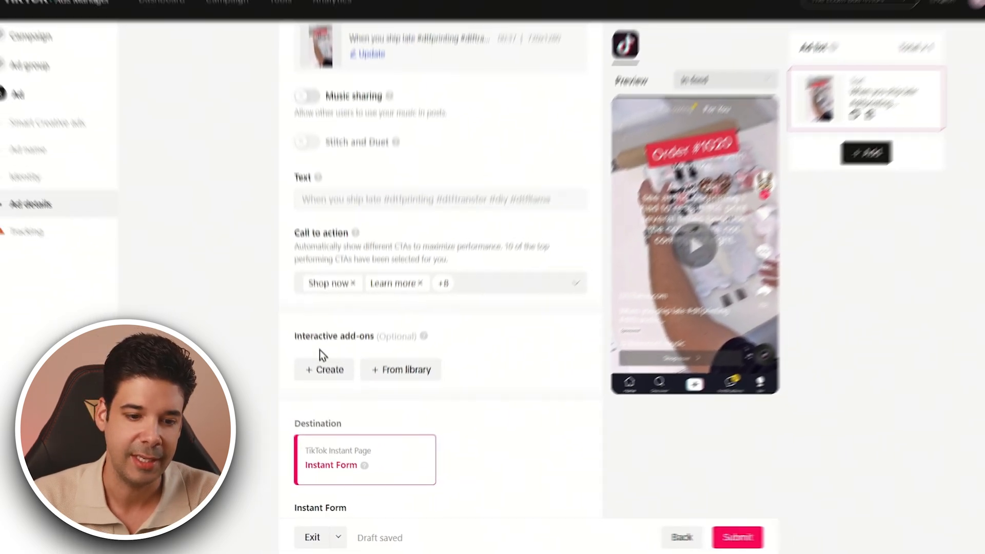
left_click(293, 327)
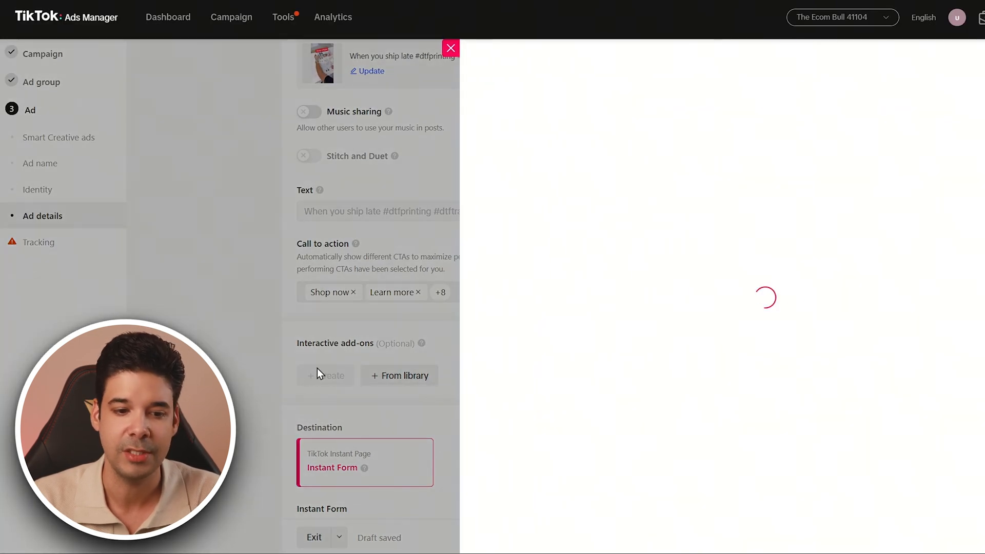
mouse_move(675, 307)
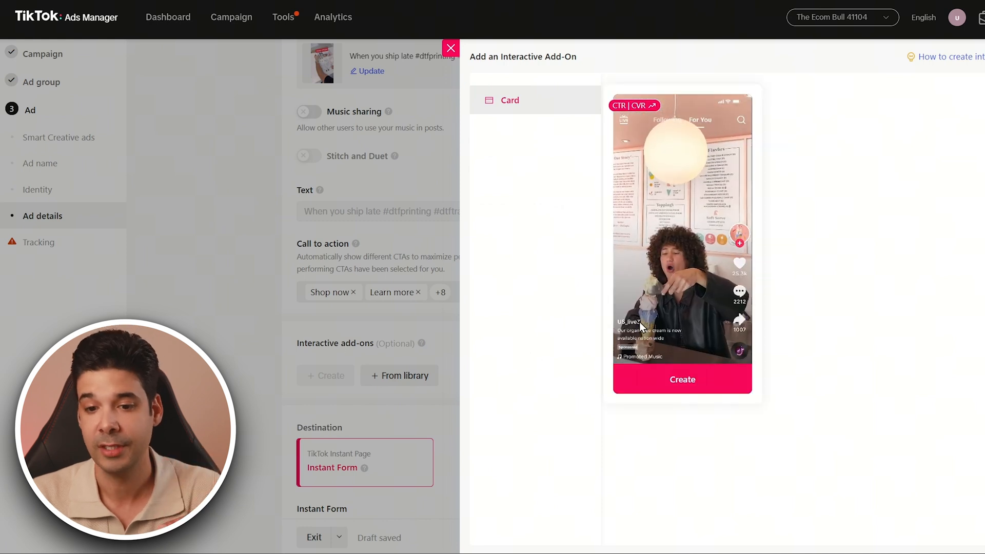
left_click(691, 380)
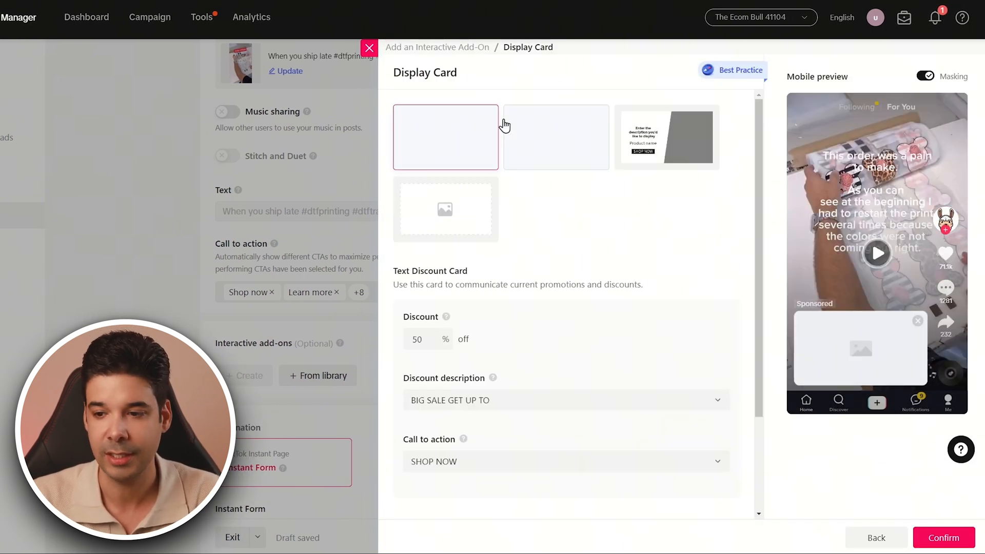
left_click(935, 540)
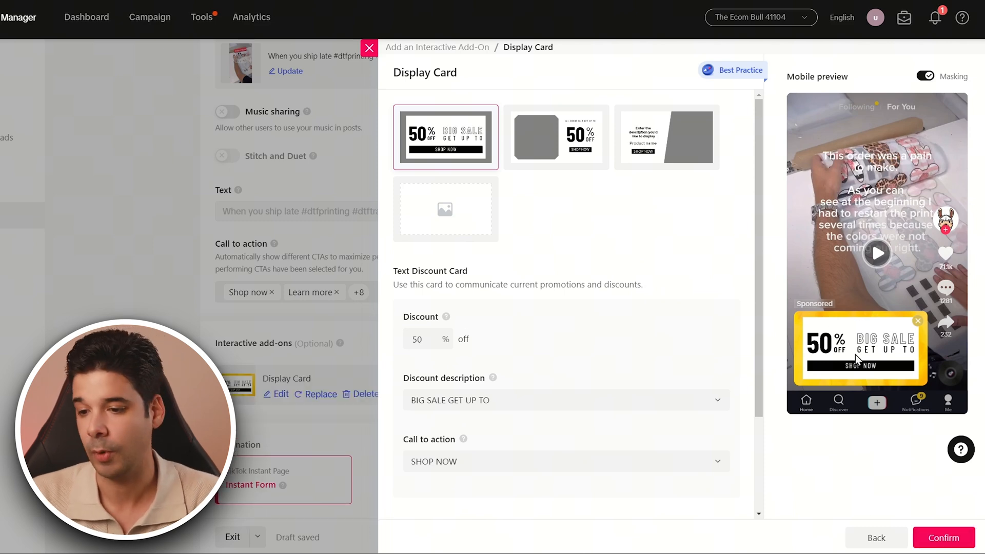
left_click(949, 533)
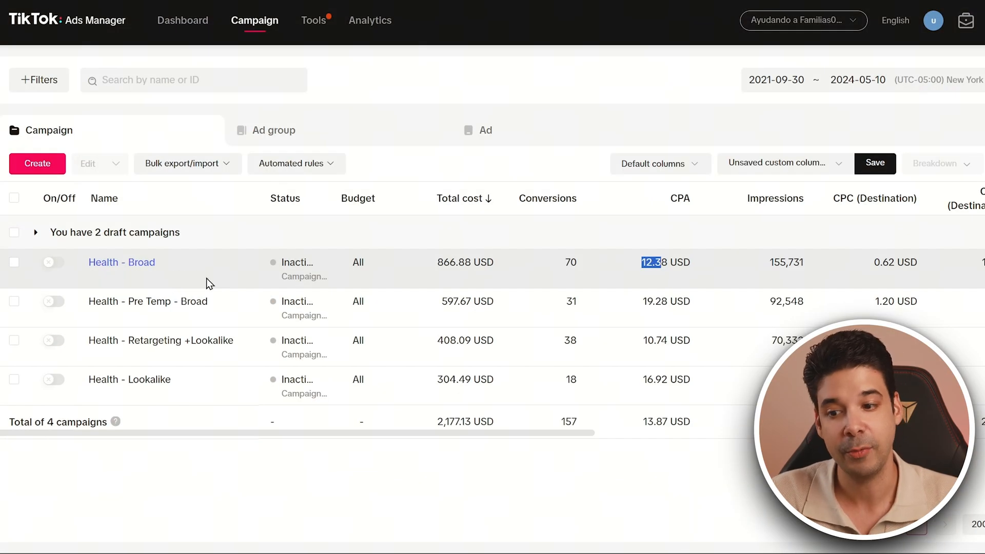
- Look over the Health campaigns and read the new-advertiser ad credit offers on the TikTok for Business page
mouse_move(232, 315)
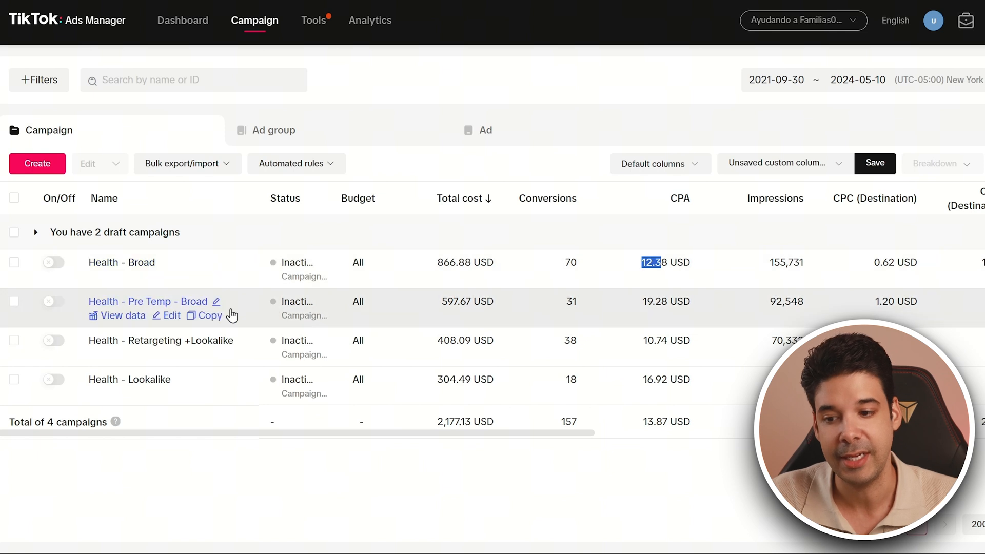
mouse_move(148, 347)
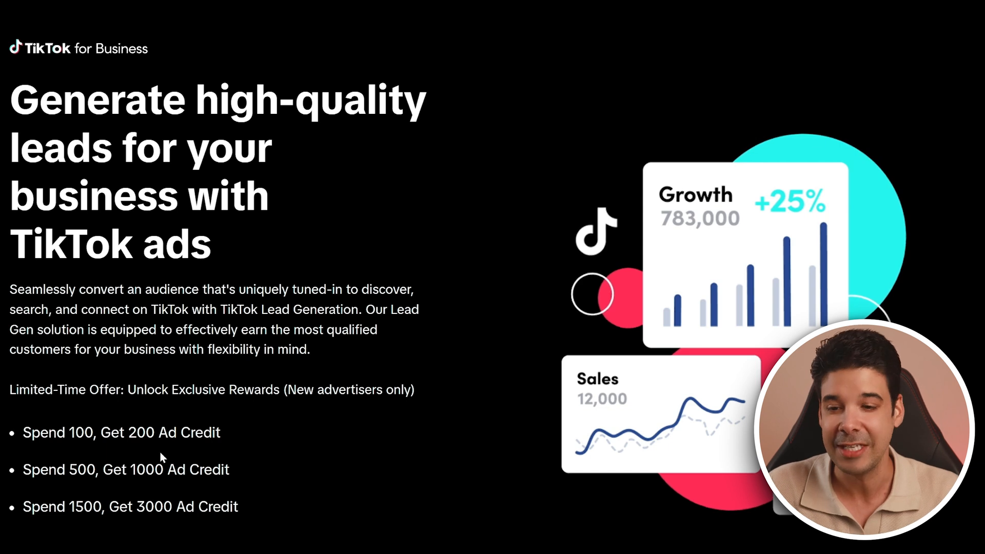
scroll(232, 387, "down", 1)
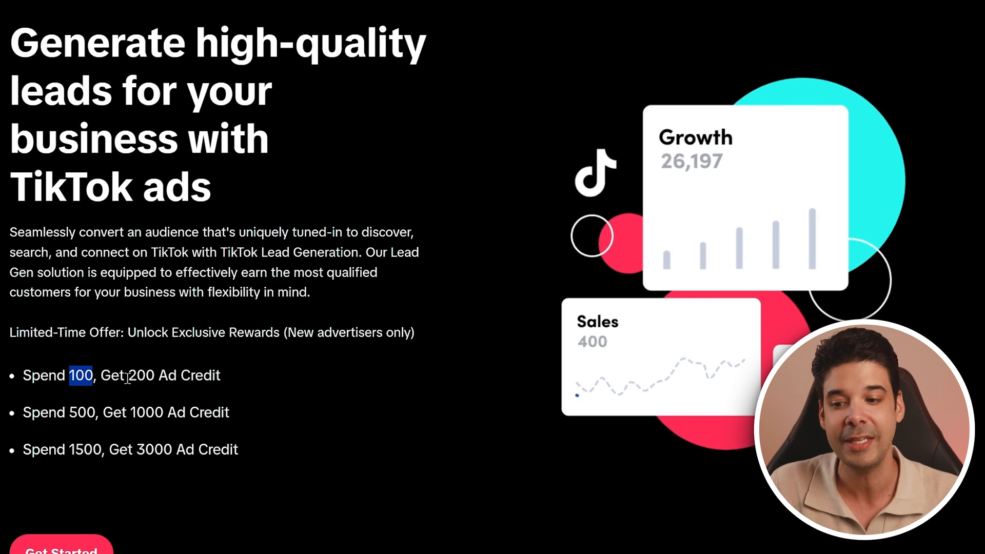
left_click_drag(128, 376, 168, 377)
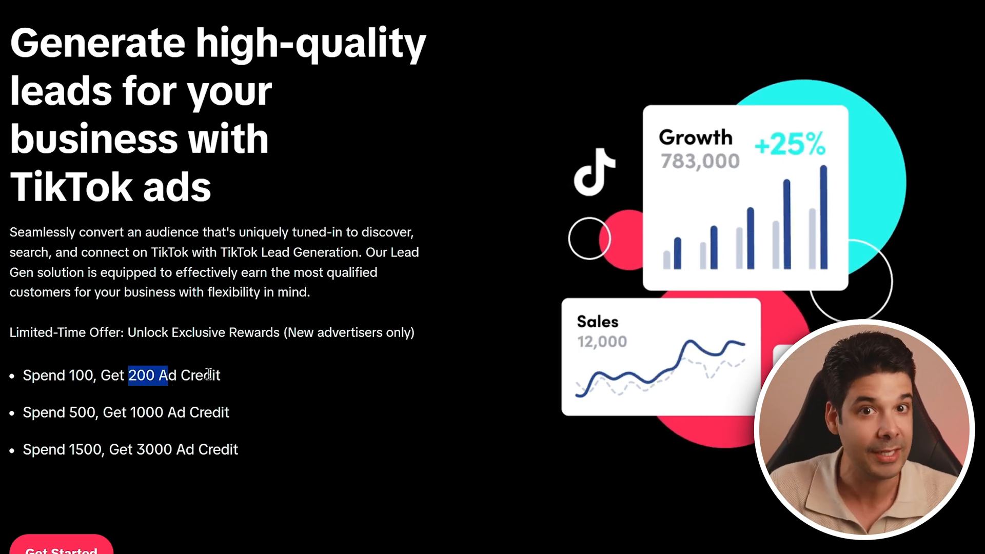